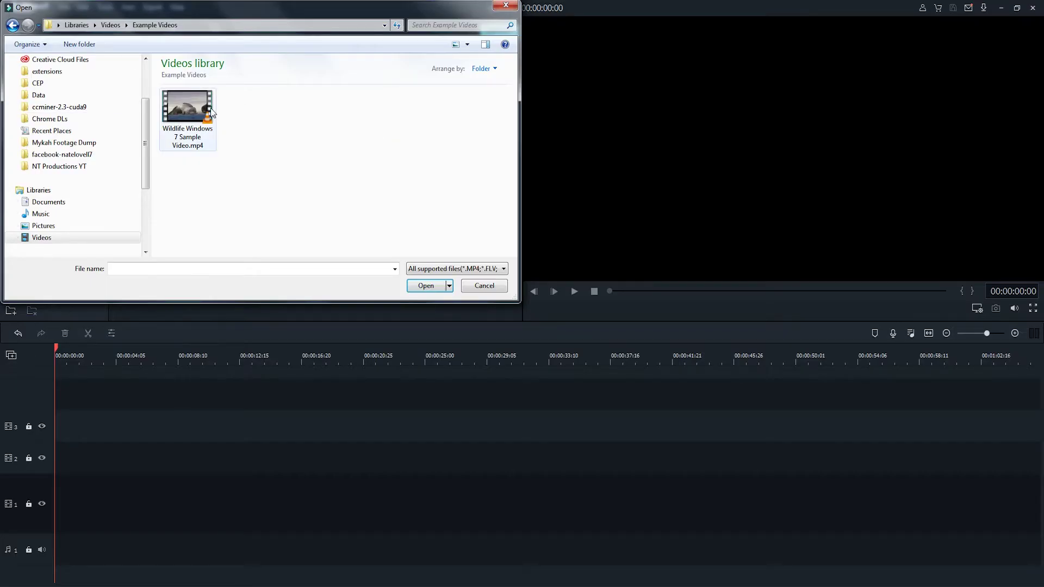
# - Import the Wildlife sample video with proxy copies and place it at the start of video track 1
pyautogui.doubleClick(184, 110)
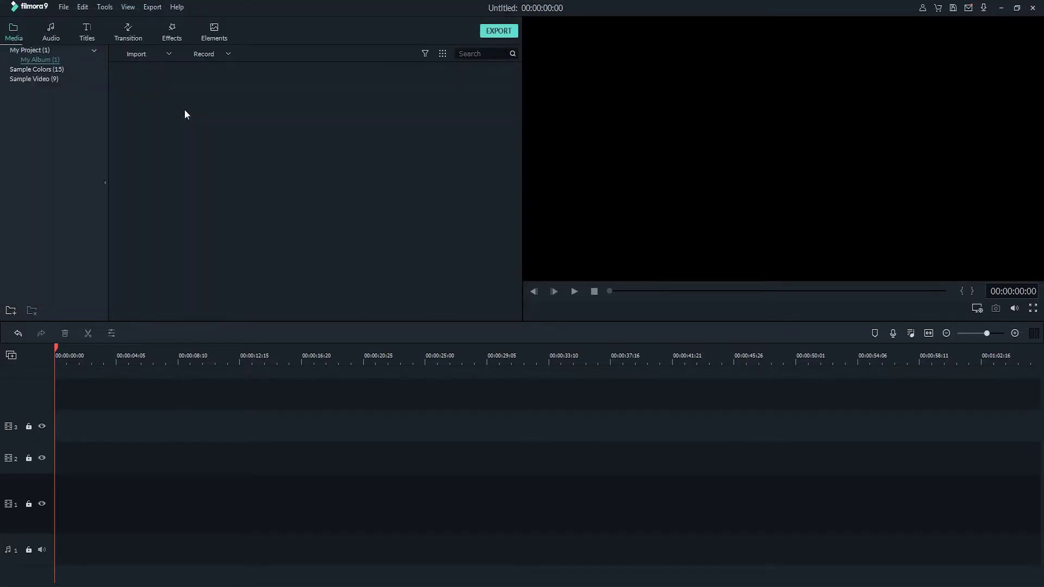
pyautogui.click(471, 298)
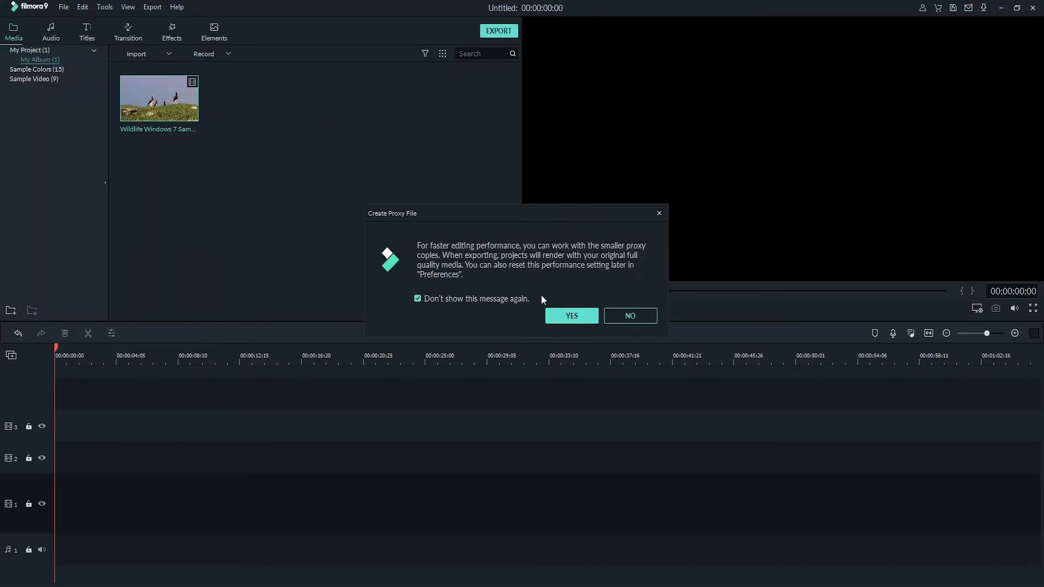
pyautogui.click(565, 314)
pyautogui.moveTo(151, 109); pyautogui.dragTo(38, 493)
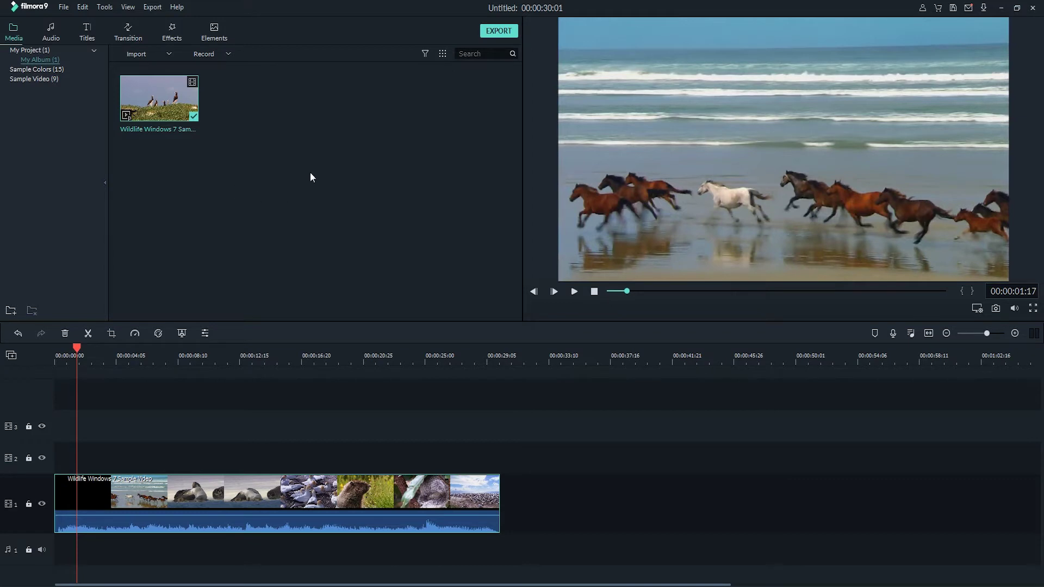
# - Put the Knighthood music on audio track 1 and open the Wildlife clip's audio and video settings
pyautogui.moveTo(265, 112); pyautogui.dragTo(58, 547)
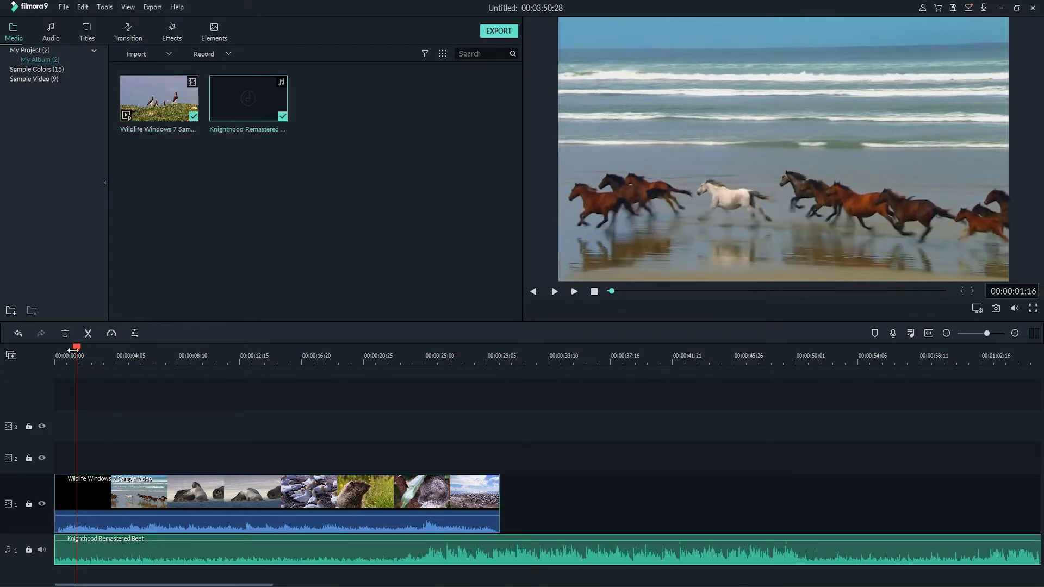
pyautogui.click(48, 362)
pyautogui.click(108, 358)
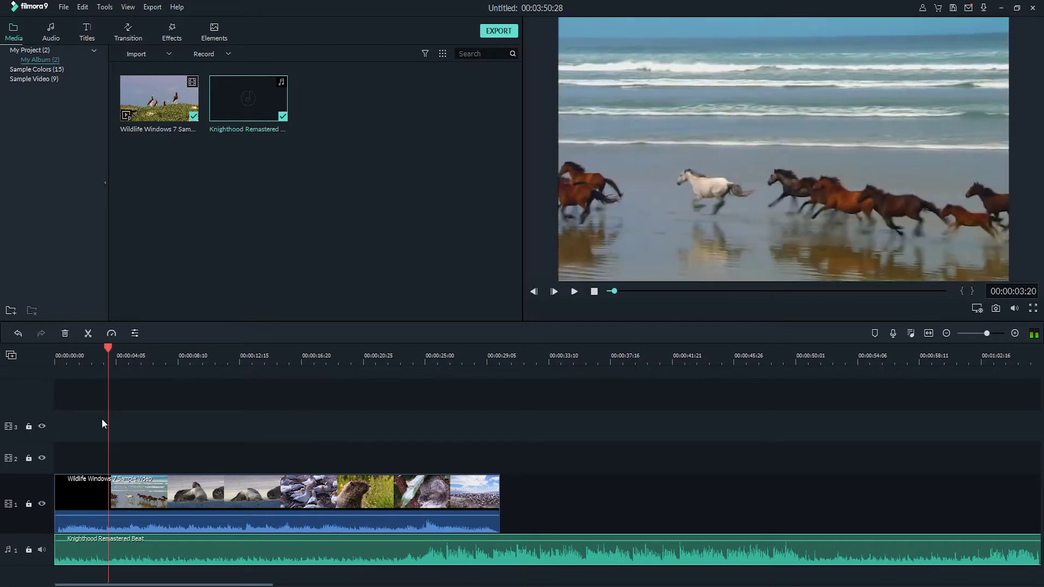
pyautogui.click(99, 527)
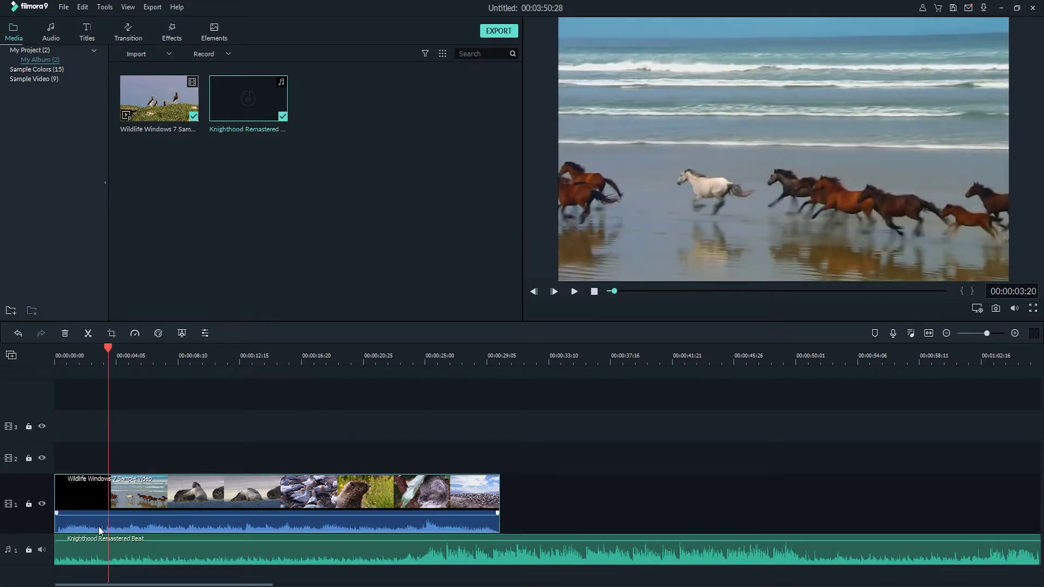
pyautogui.doubleClick(237, 493)
pyautogui.click(71, 27)
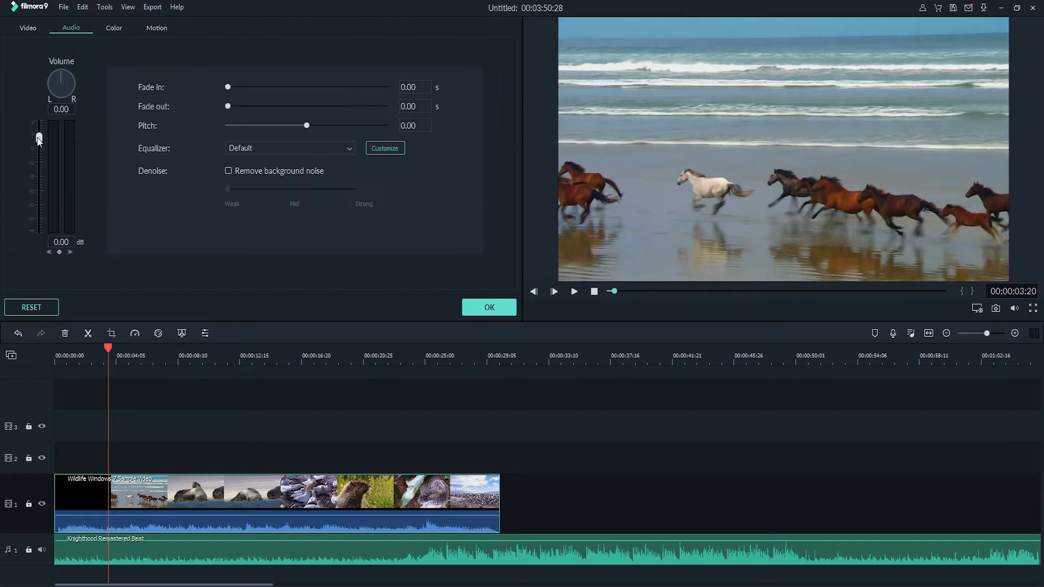
pyautogui.click(28, 28)
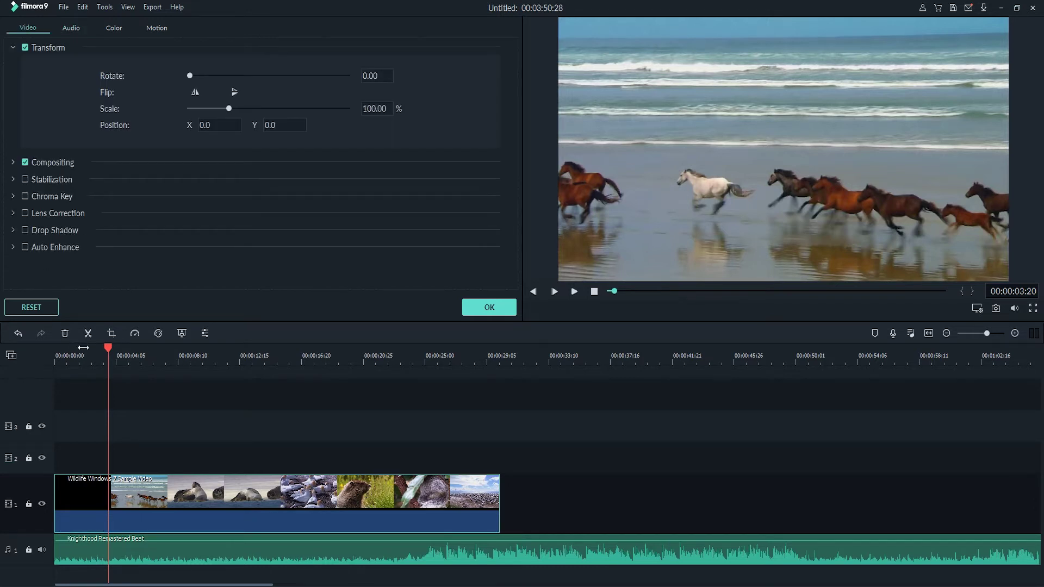
# - Preview the project, then cut the music at 00:00:30:21 so it ends with the video
pyautogui.scroll(-1, 65, 355)
pyautogui.click(534, 291)
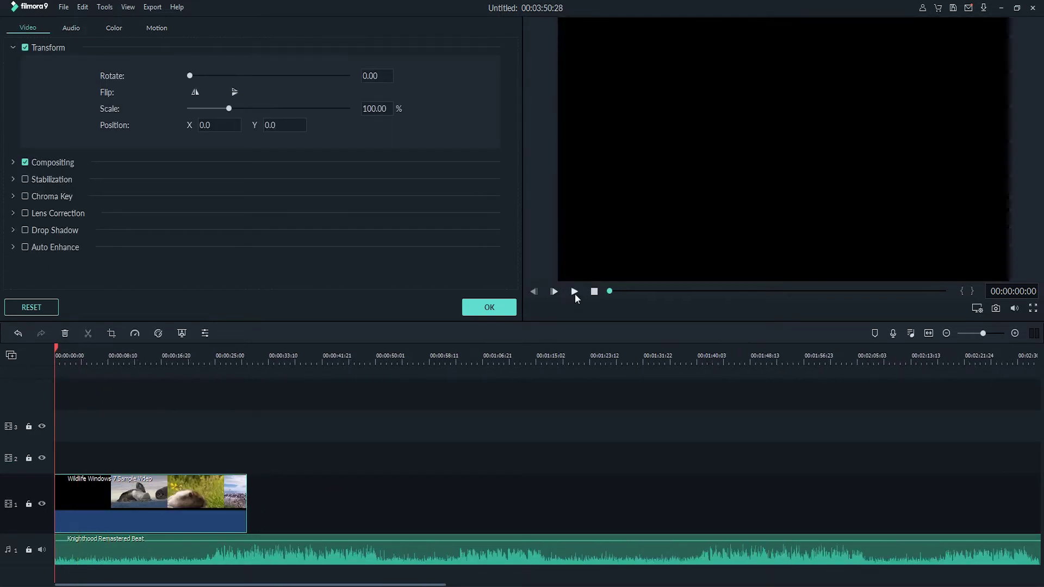
pyautogui.click(575, 292)
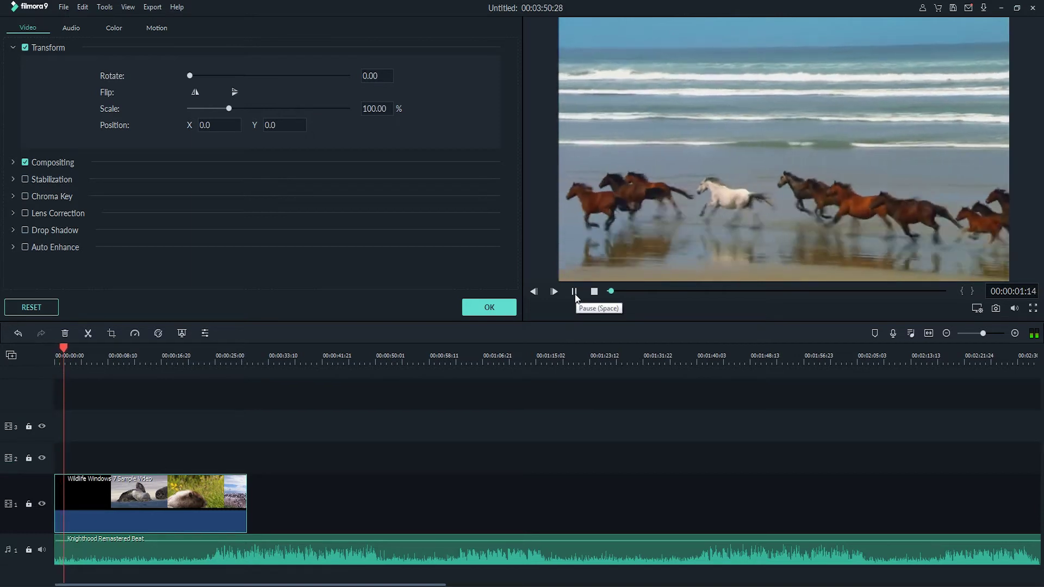
pyautogui.click(533, 291)
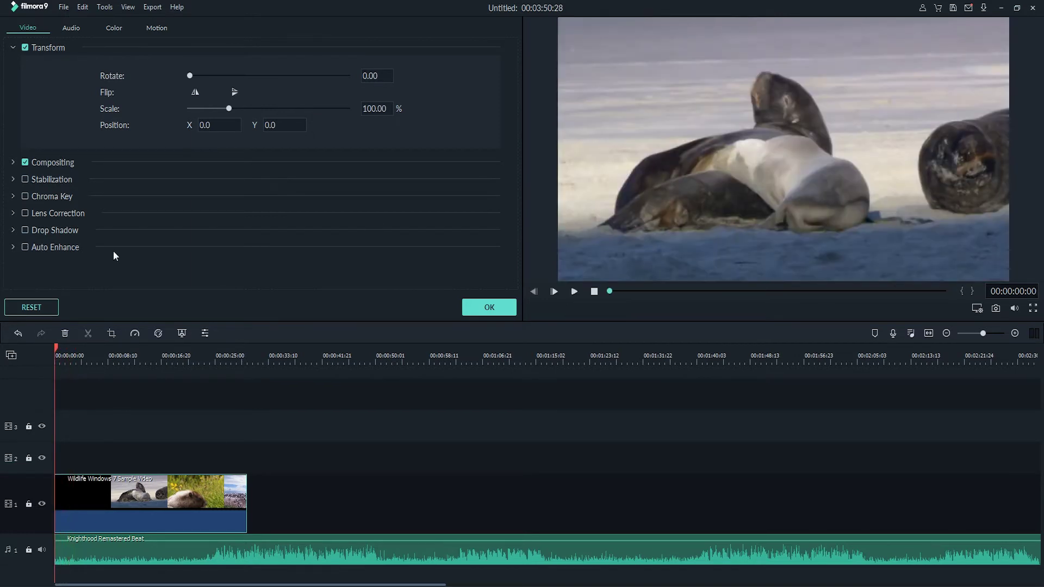
pyautogui.click(251, 359)
pyautogui.hotkey('alt', ']')
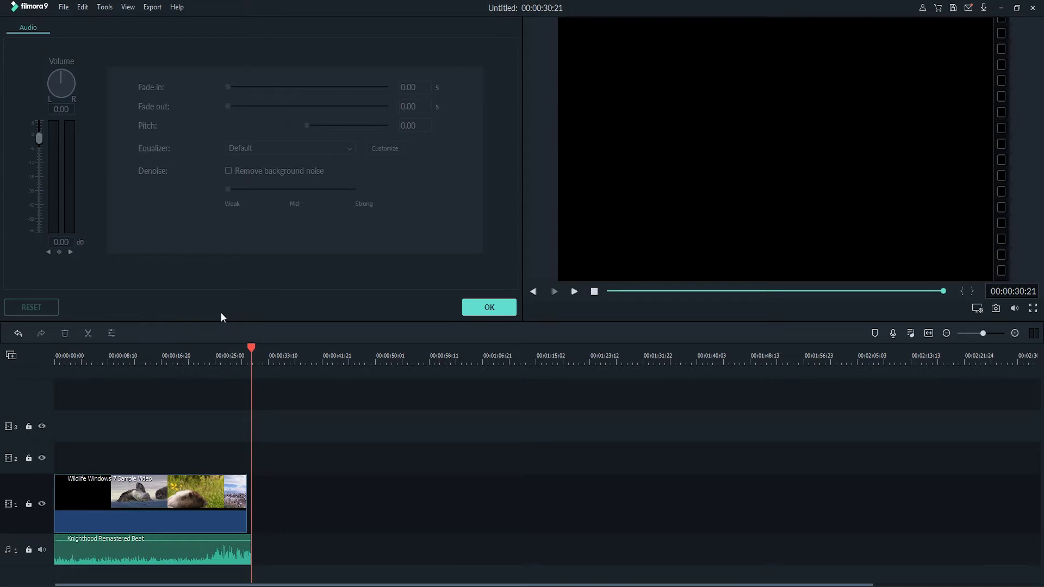
pyautogui.click(489, 307)
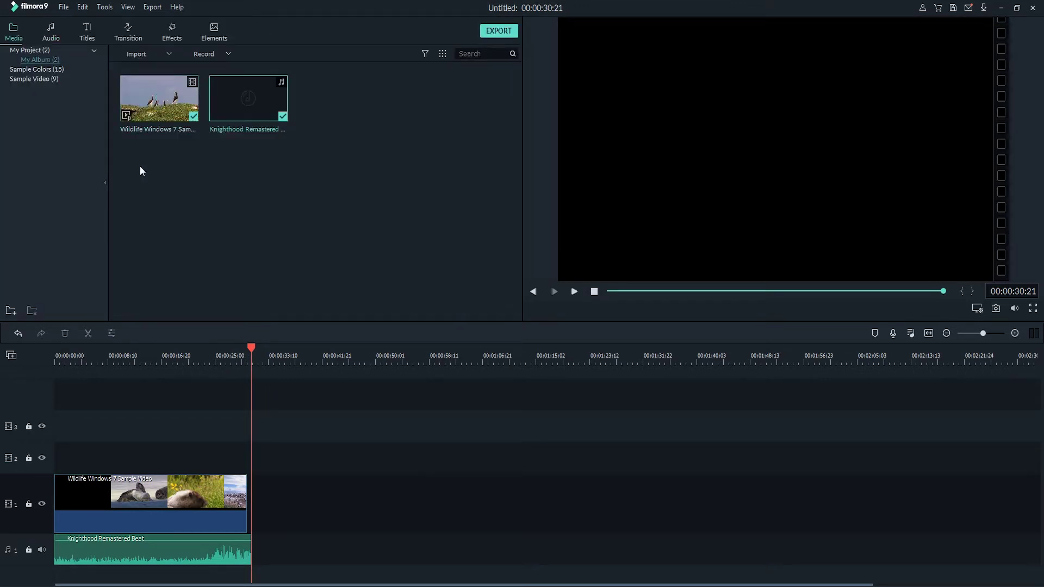
pyautogui.click(51, 33)
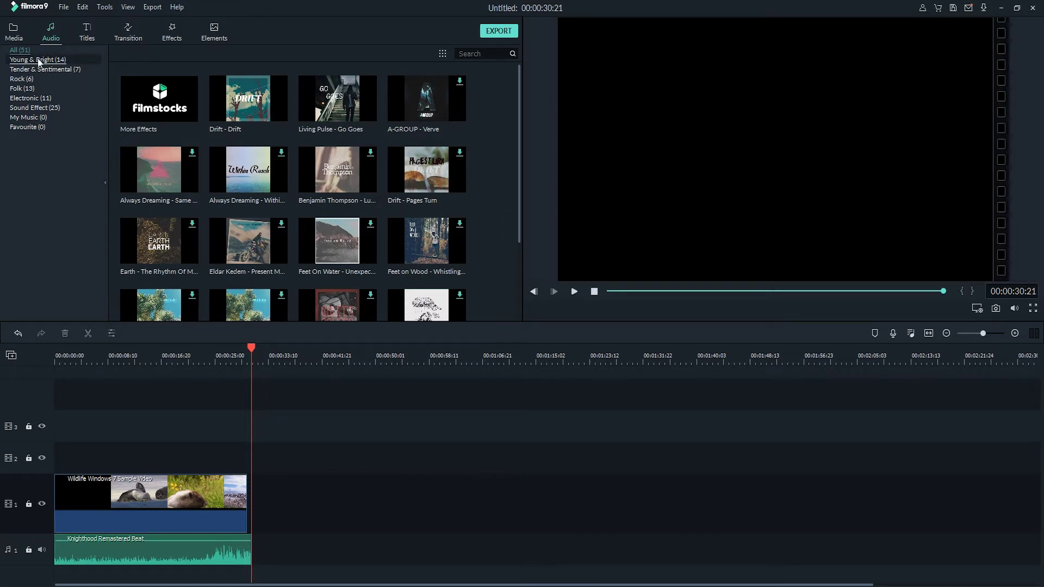
pyautogui.click(34, 101)
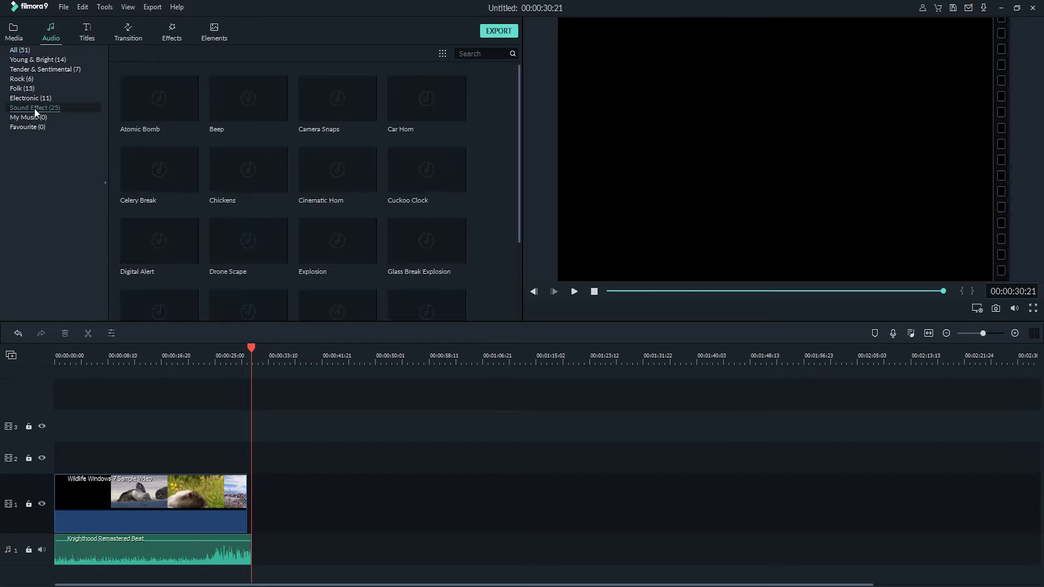
pyautogui.click(25, 88)
pyautogui.click(21, 79)
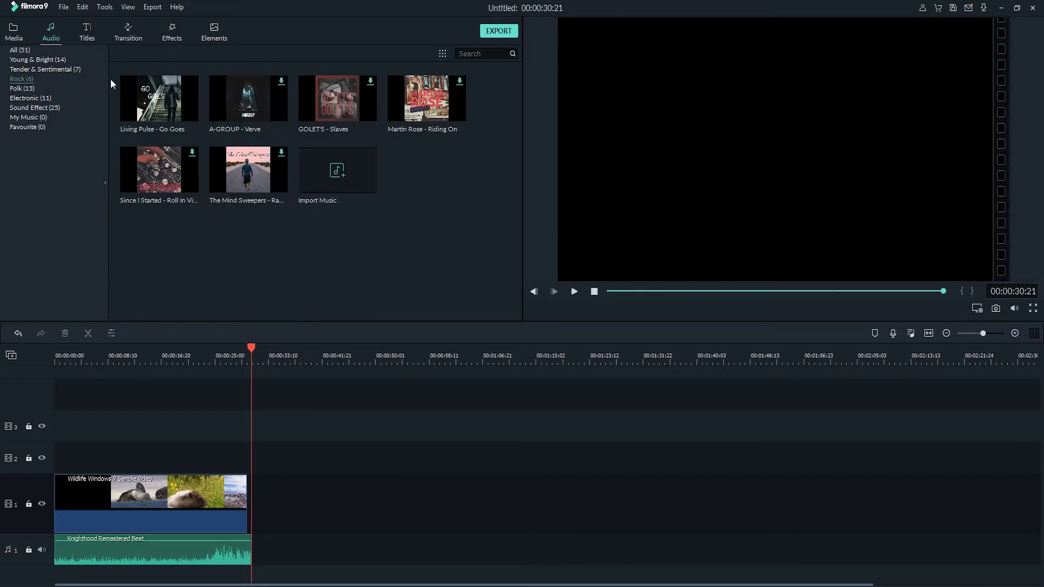
pyautogui.click(177, 111)
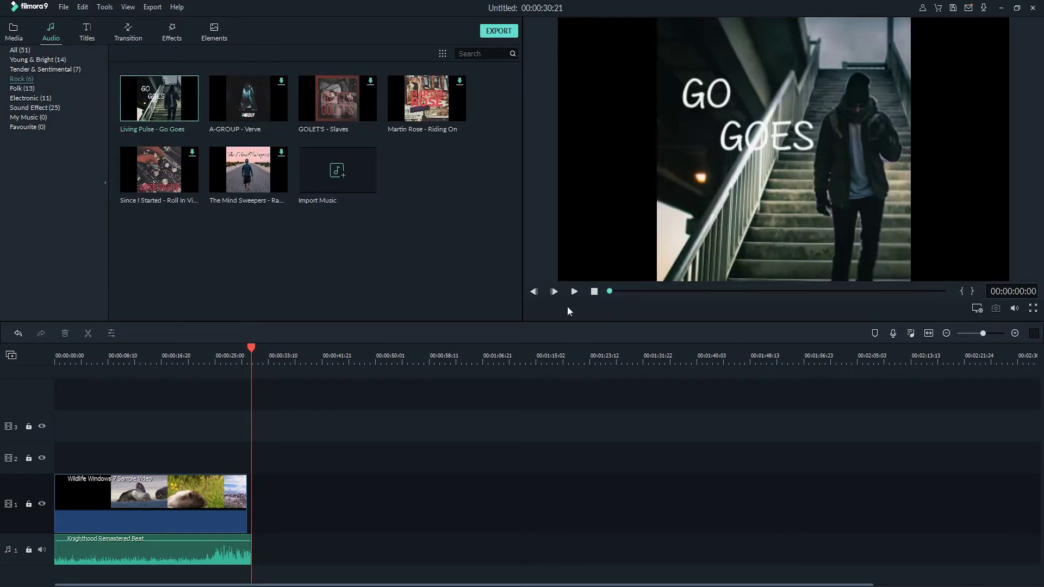
pyautogui.click(675, 291)
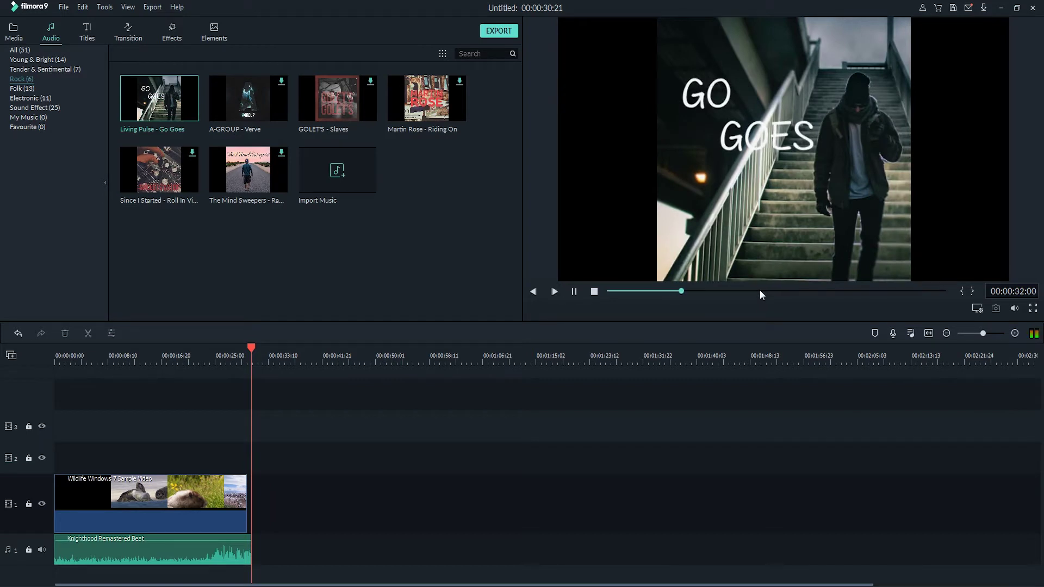
pyautogui.press('space')
pyautogui.click(15, 32)
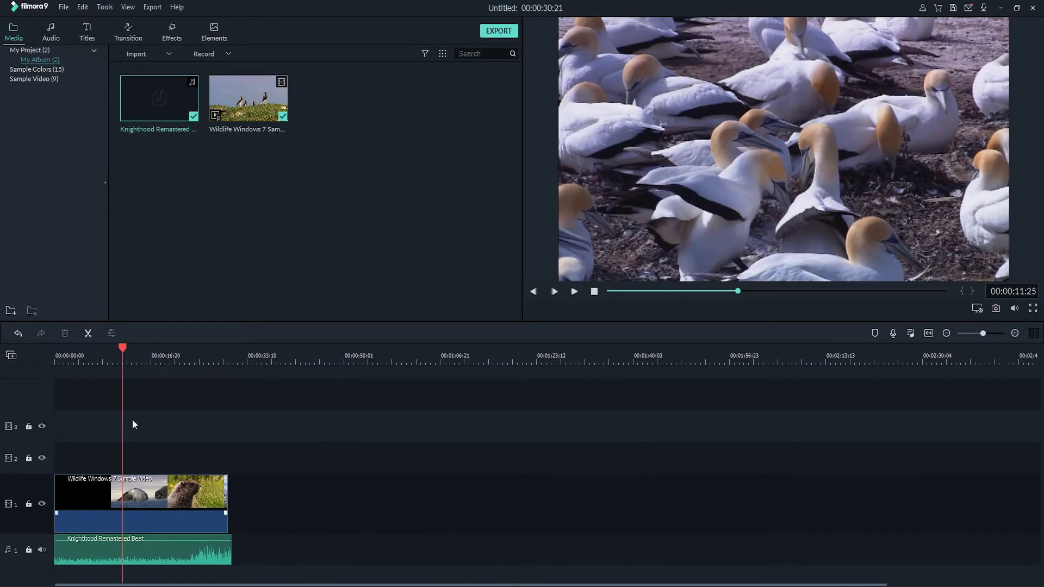
# - Keep the music's equalizer on Default and lower its volume to -2.83 dB while previewing
pyautogui.doubleClick(142, 551)
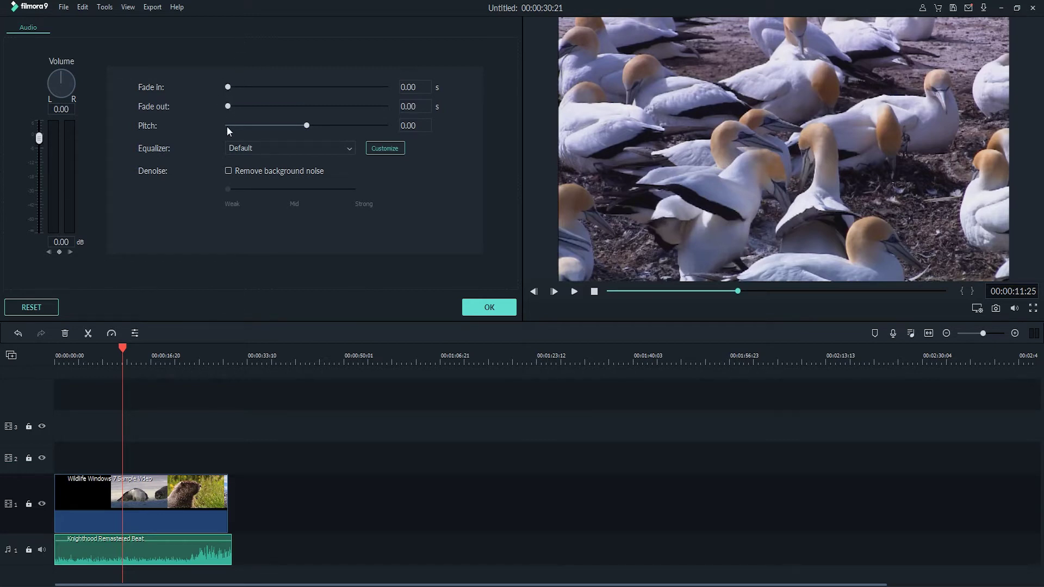
pyautogui.click(266, 147)
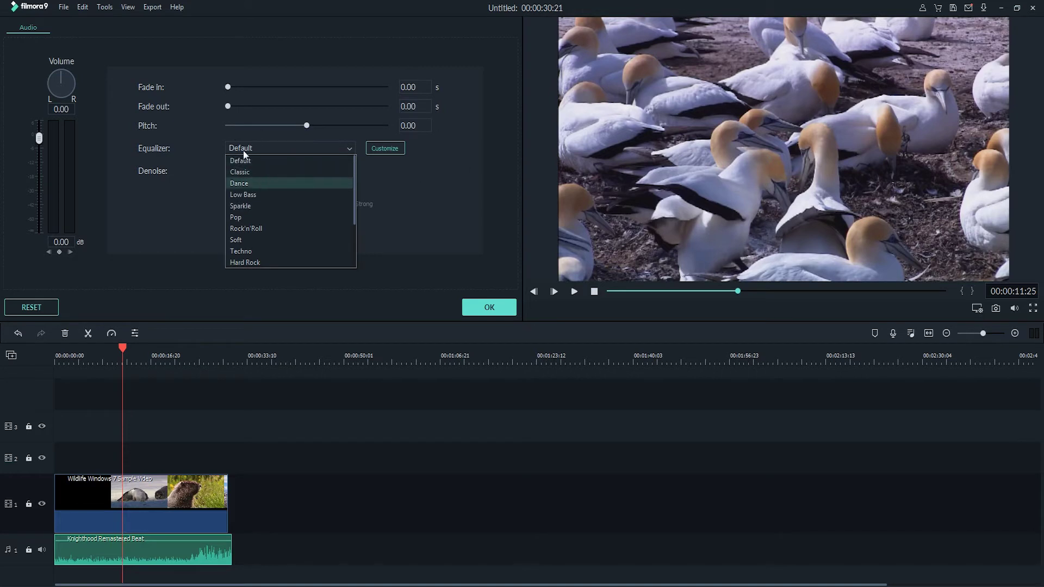
pyautogui.click(325, 148)
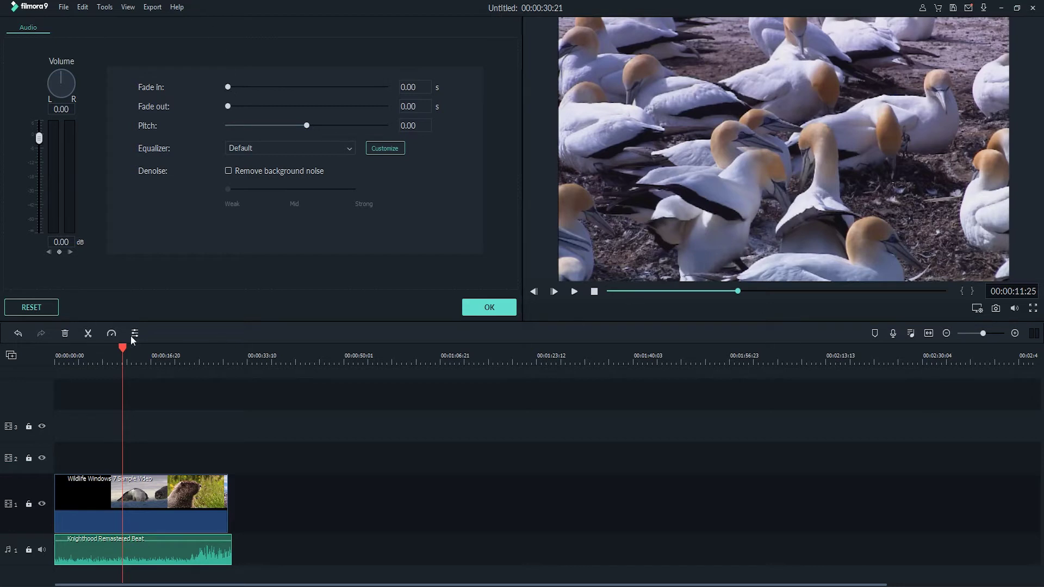
pyautogui.moveTo(124, 353); pyautogui.dragTo(12, 223)
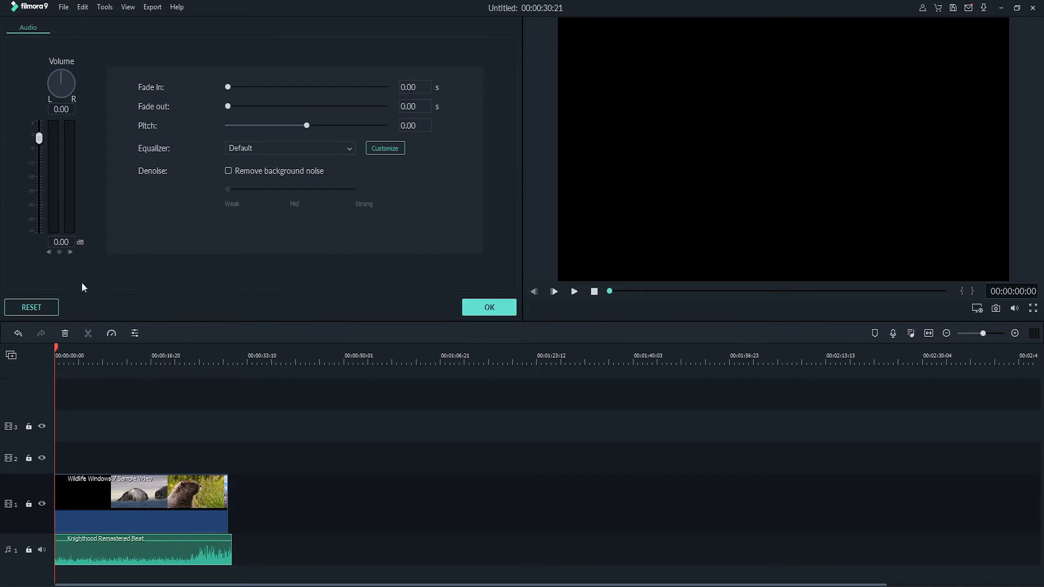
pyautogui.click(575, 291)
pyautogui.moveTo(38, 138); pyautogui.dragTo(50, 163)
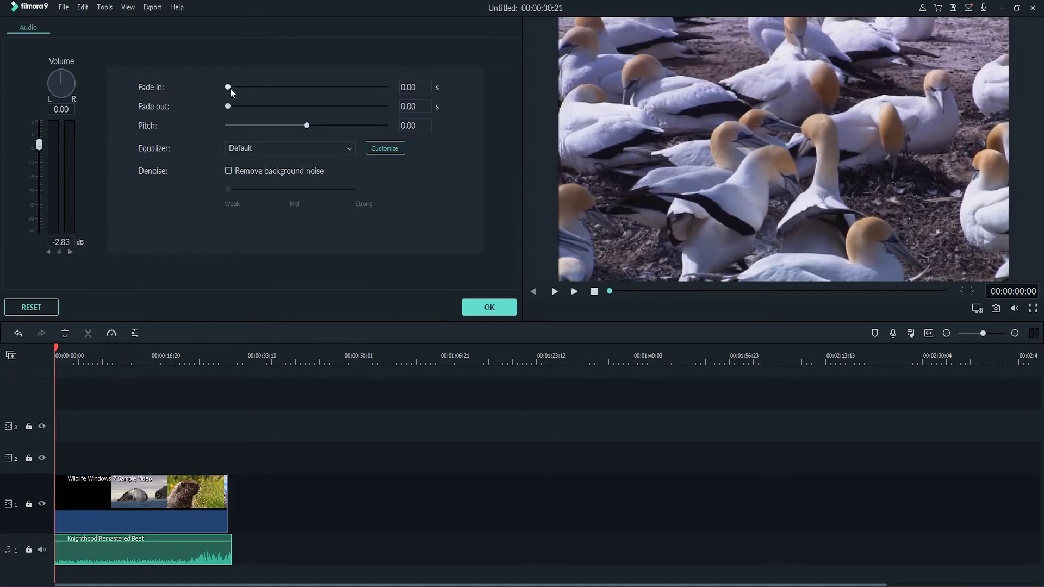
# - Set a 5.07-second fade-in on the Knighthood music and play it back to check
pyautogui.moveTo(230, 87); pyautogui.dragTo(257, 92)
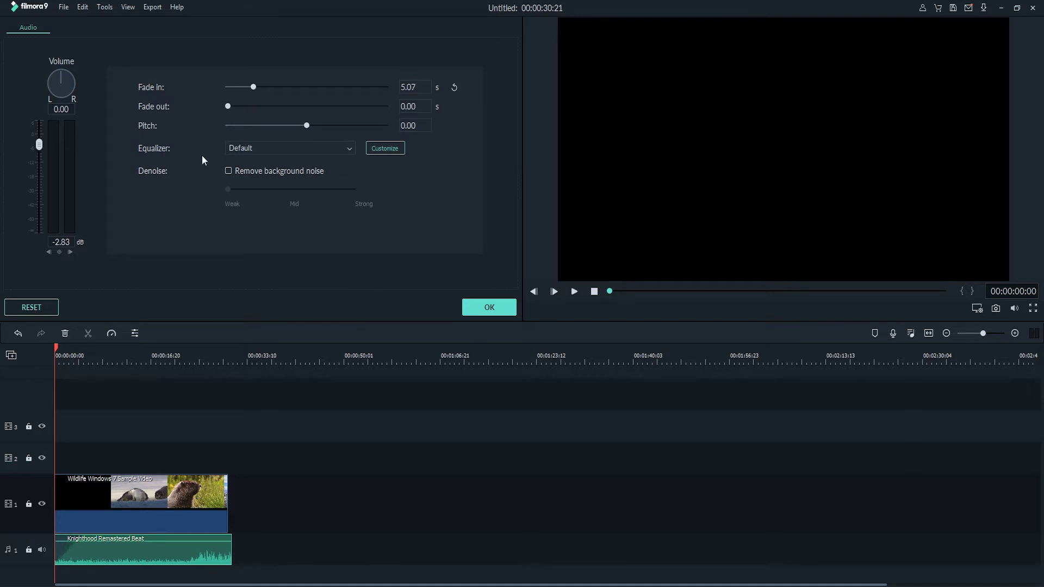
pyautogui.click(574, 292)
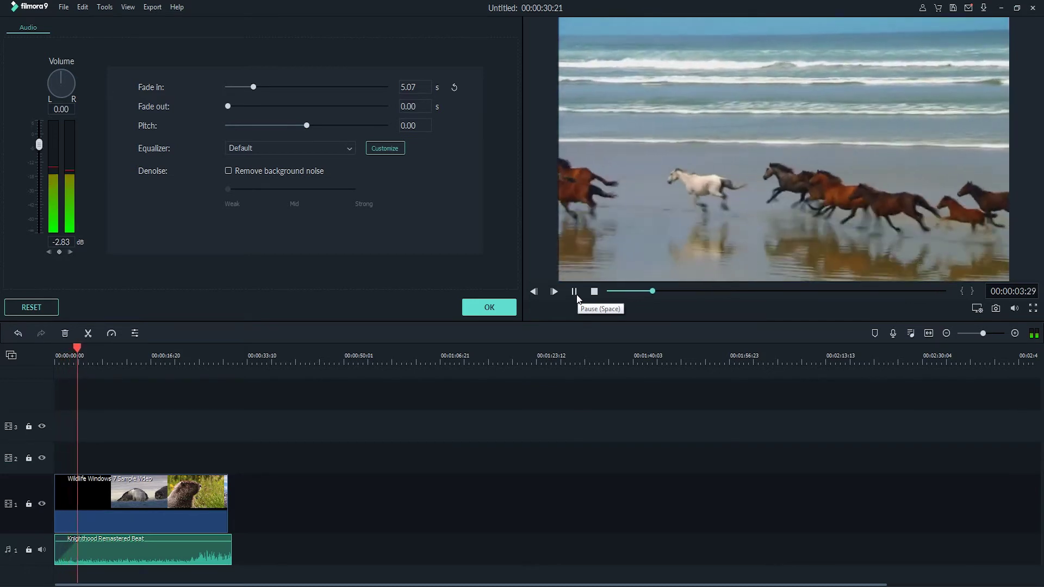
pyautogui.click(575, 292)
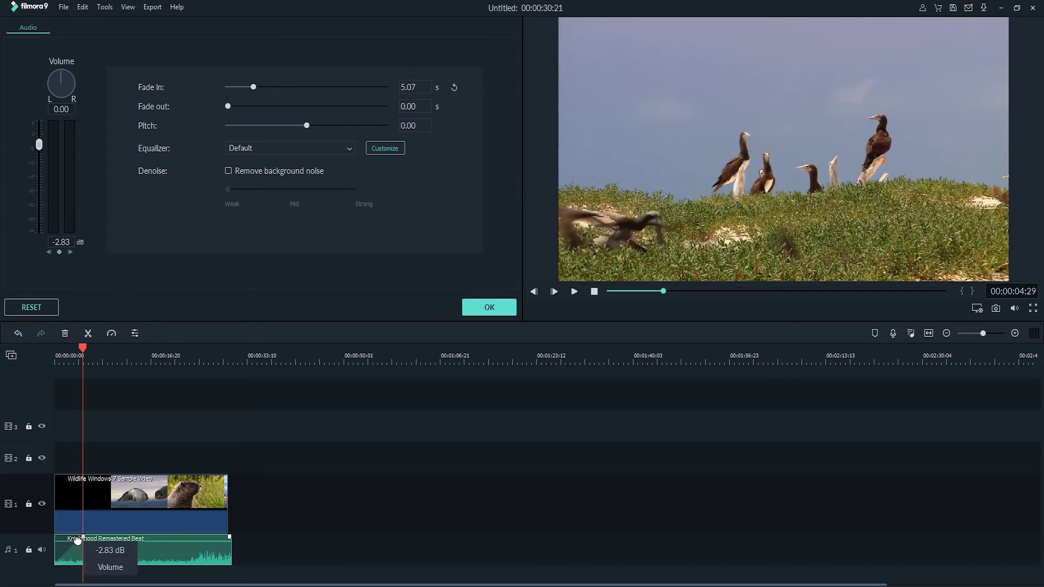
pyautogui.moveTo(74, 541)
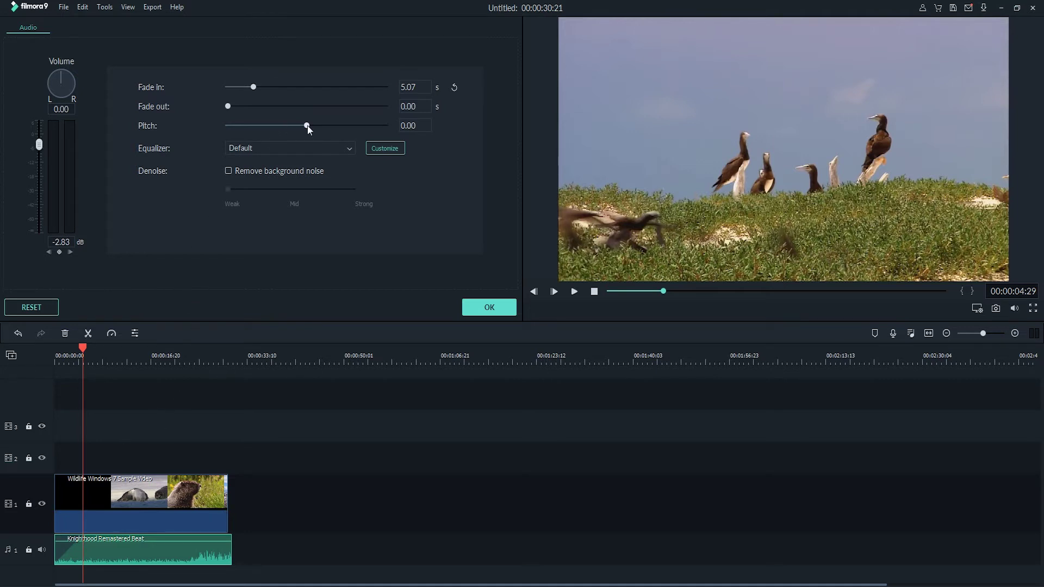
pyautogui.moveTo(308, 125); pyautogui.dragTo(339, 147)
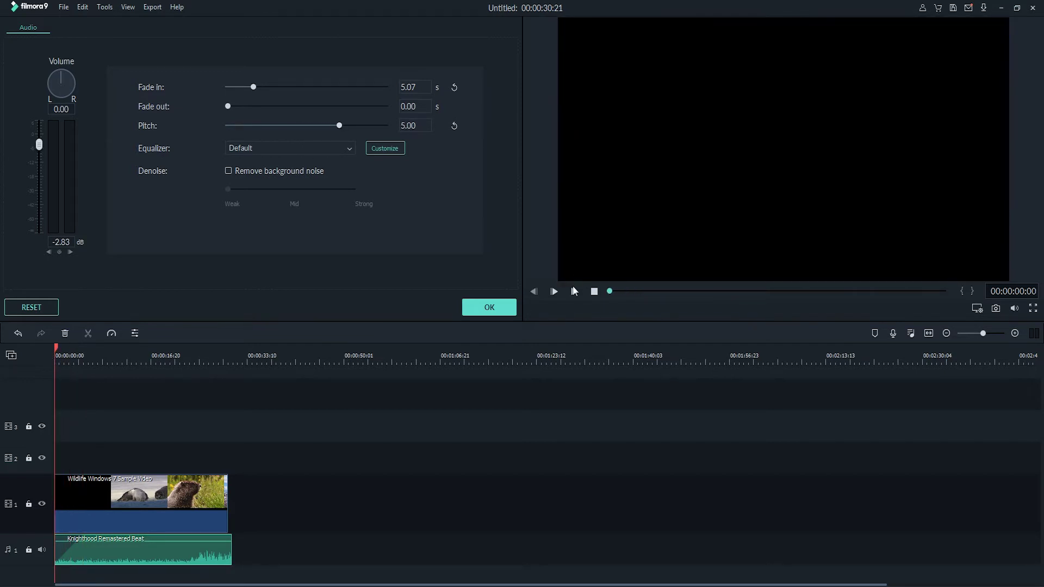
pyautogui.click(574, 291)
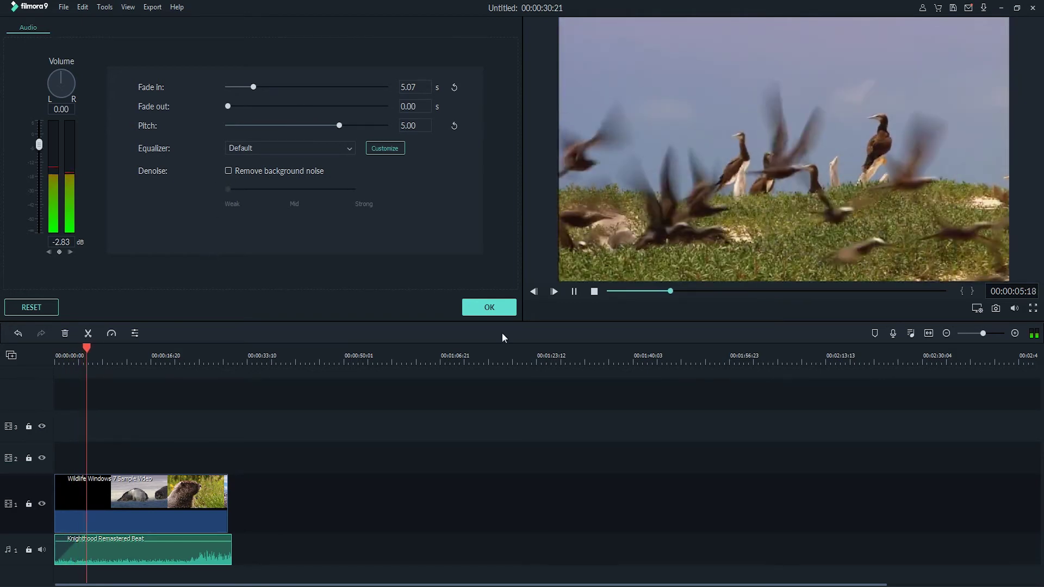
pyautogui.click(595, 292)
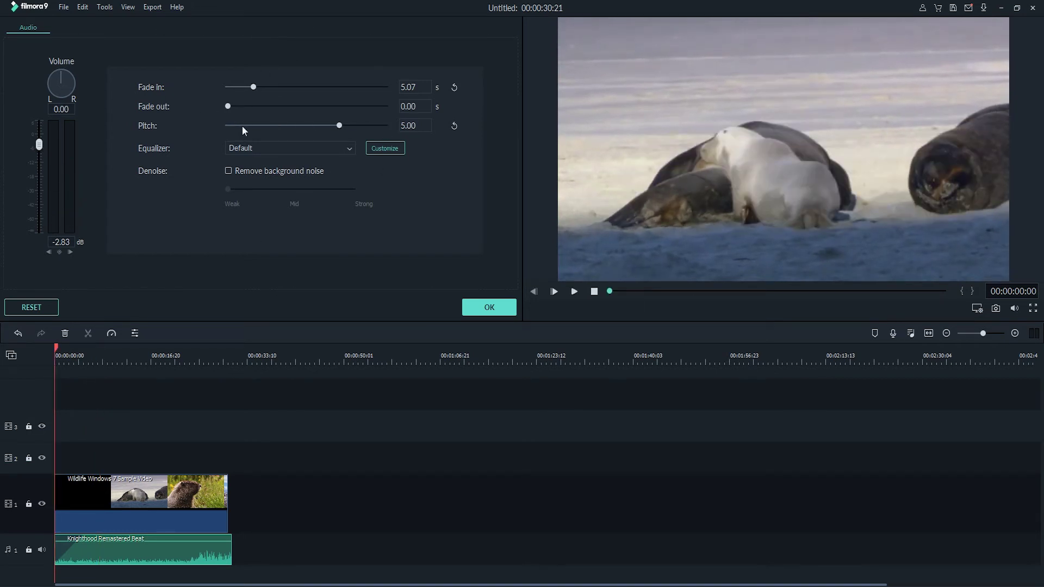
# - Enable background noise removal on the music and reset its pitch to 0.00
pyautogui.click(259, 172)
pyautogui.click(575, 292)
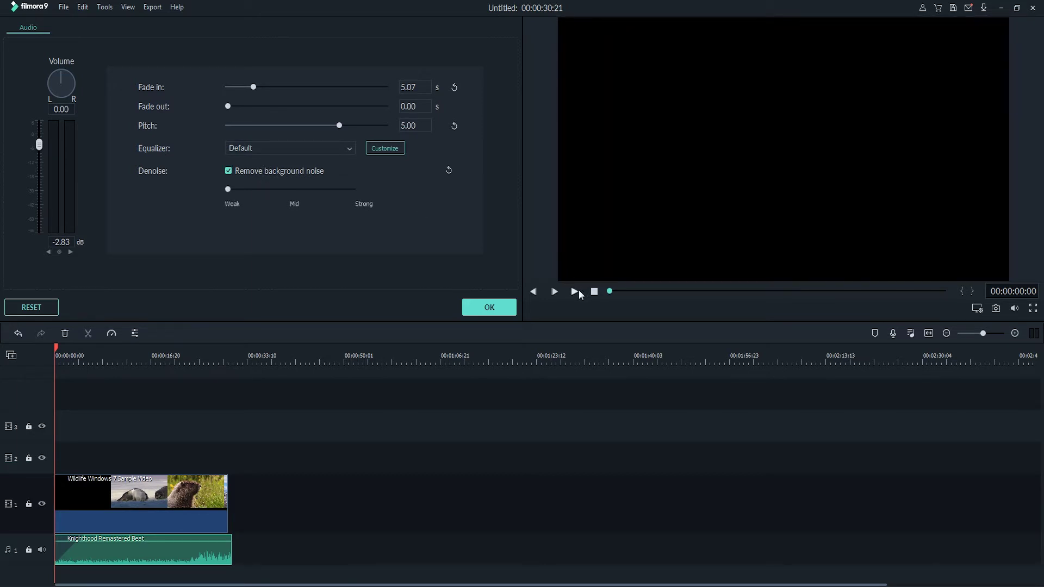
pyautogui.click(455, 126)
# - Preview from 00:00:07:15 and lower the noise removal strength to Weak
pyautogui.click(98, 352)
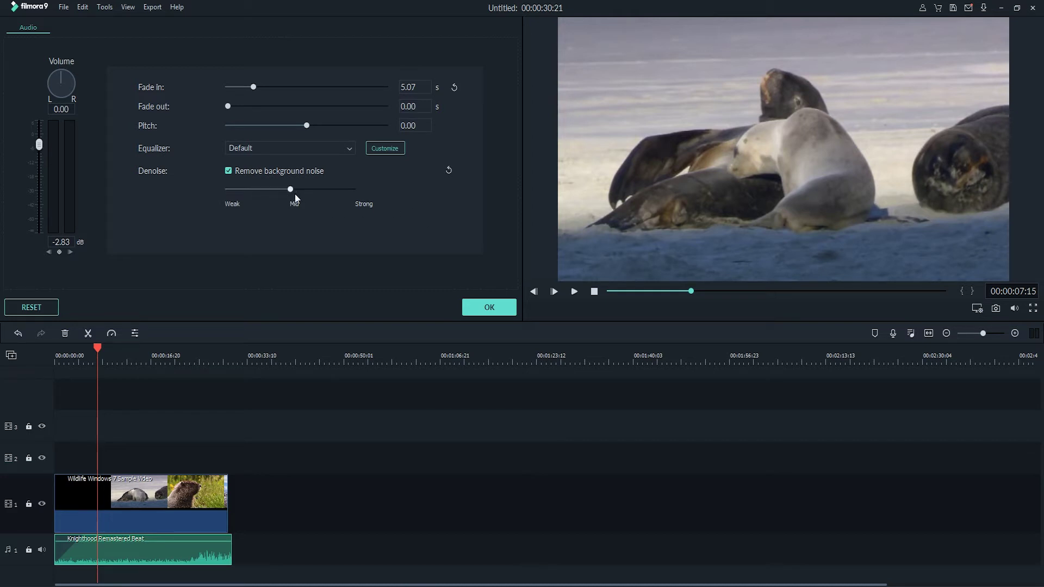
pyautogui.click(576, 289)
pyautogui.moveTo(353, 189); pyautogui.dragTo(291, 190)
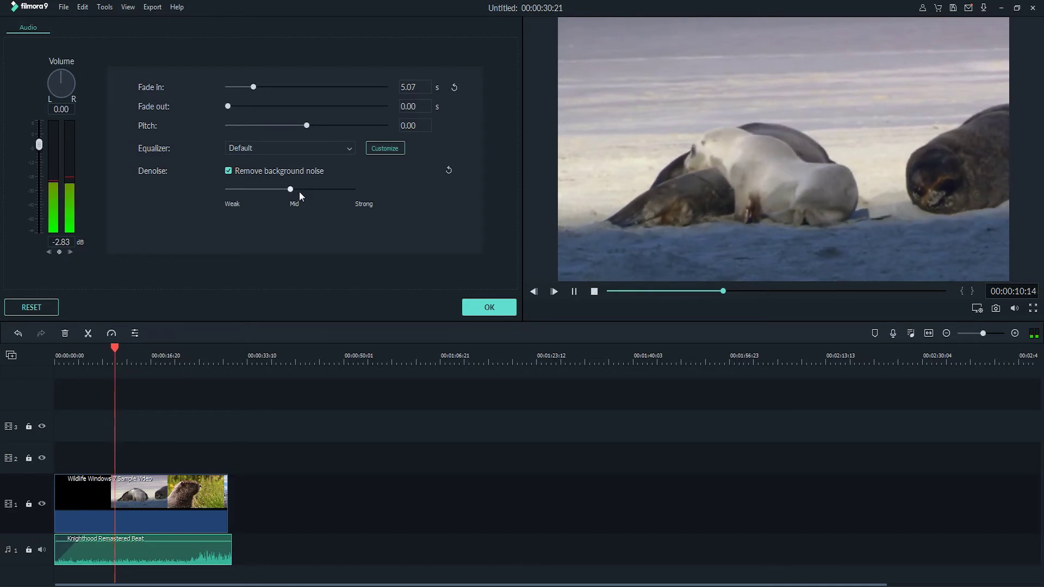
pyautogui.click(577, 289)
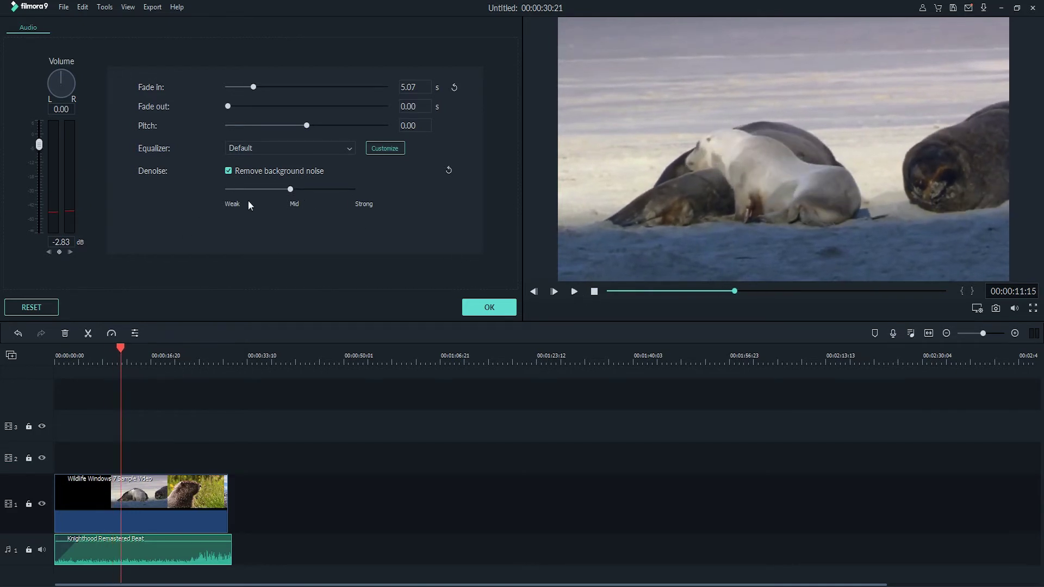
pyautogui.moveTo(290, 190); pyautogui.dragTo(229, 189)
# - Choose the Ska equalizer preset for the music
pyautogui.click(305, 148)
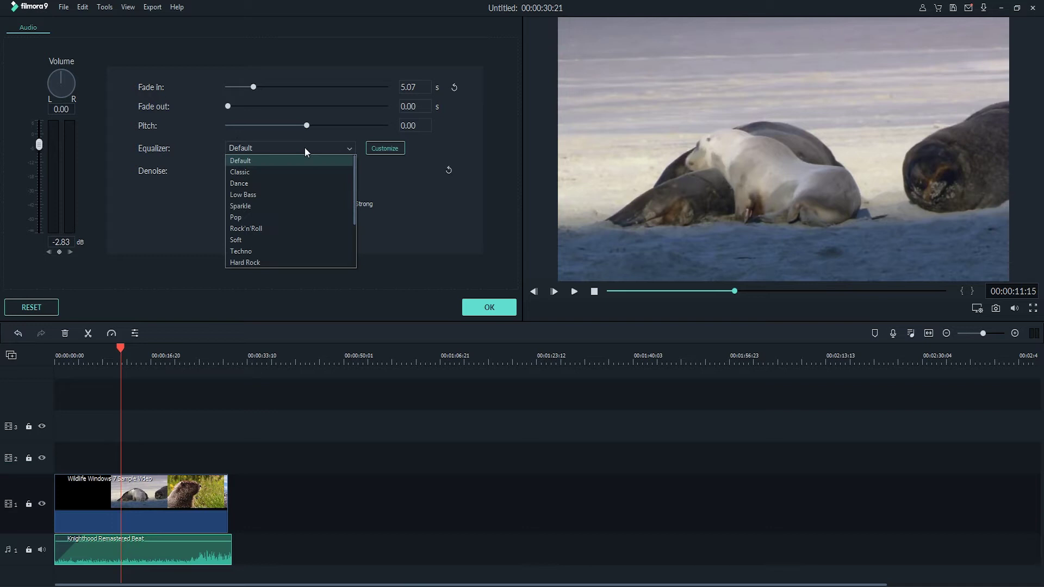
pyautogui.scroll(-2, 294, 174)
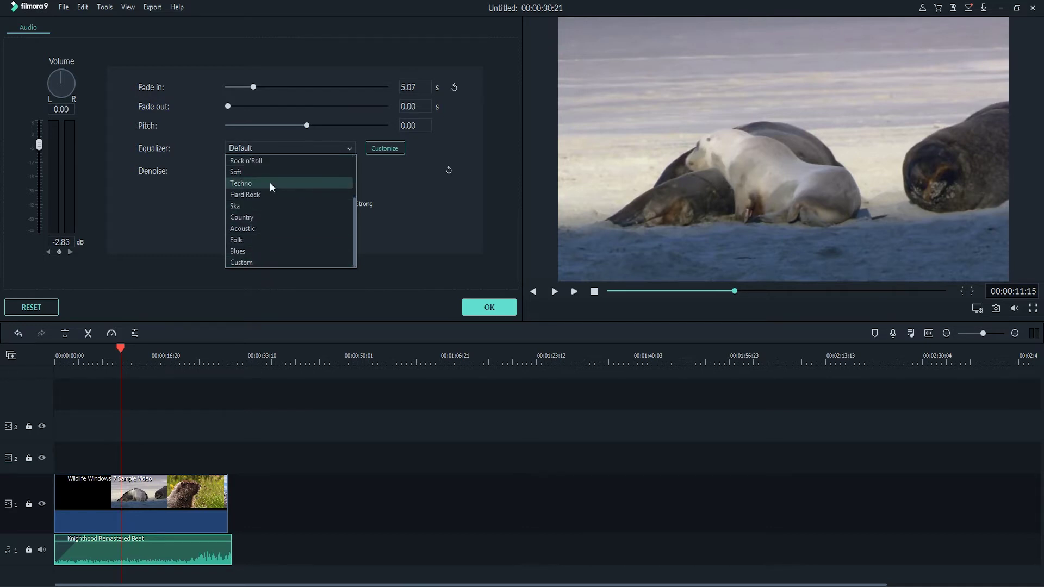
pyautogui.click(271, 206)
# - Customize the equalizer: 31 Hz up to 6.25, 1k and 2k lowered, 8k to -3.98
pyautogui.click(384, 152)
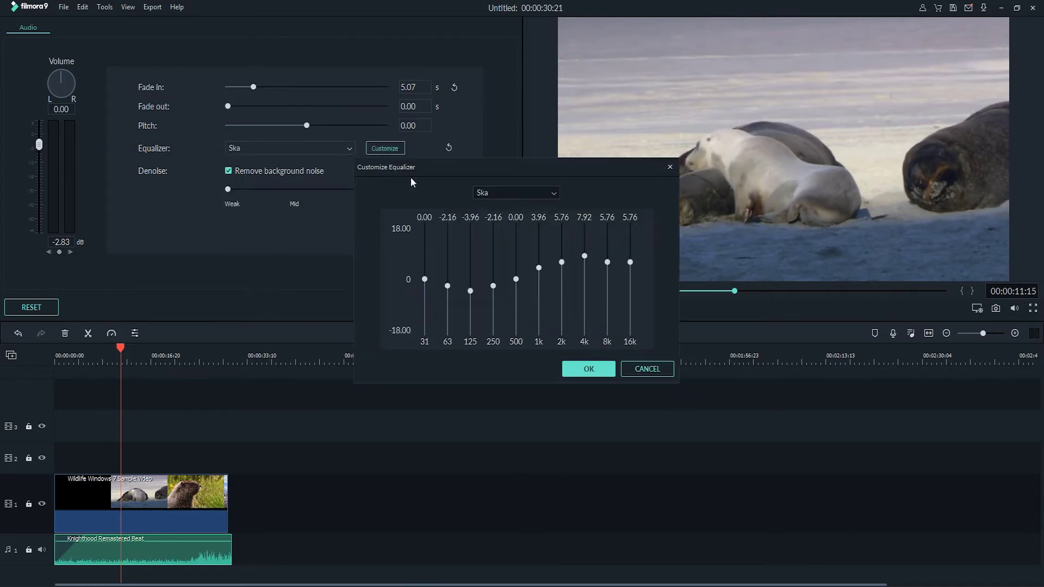
pyautogui.moveTo(411, 181); pyautogui.dragTo(242, 215)
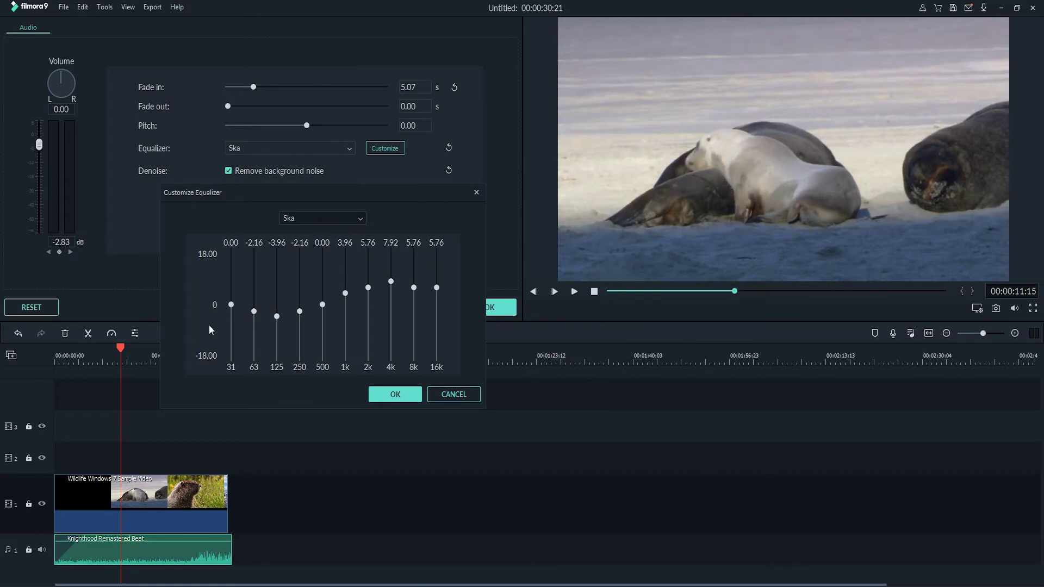
pyautogui.moveTo(231, 304); pyautogui.dragTo(235, 286)
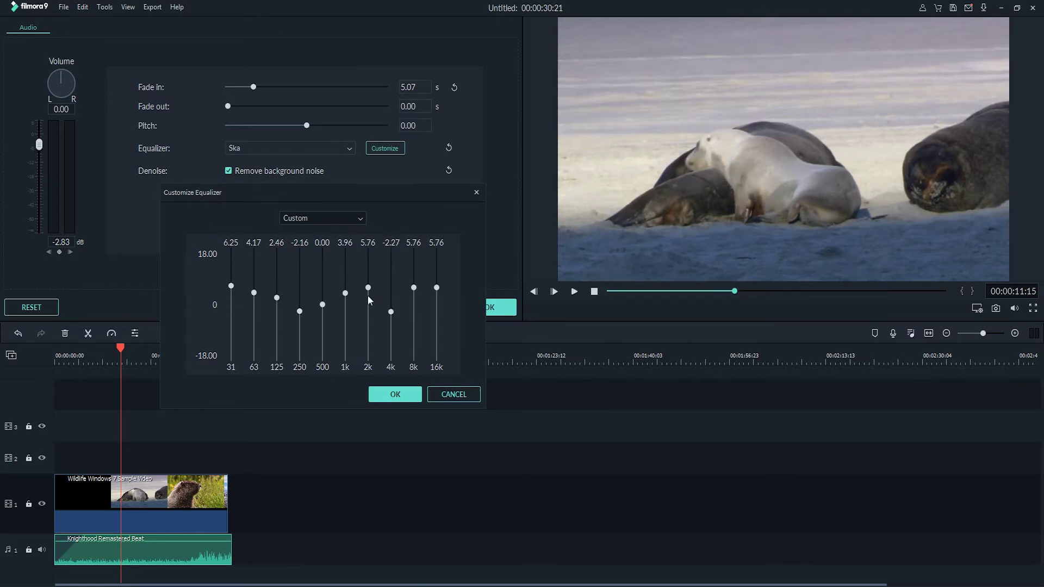
pyautogui.moveTo(368, 295); pyautogui.dragTo(349, 311)
pyautogui.moveTo(416, 285); pyautogui.dragTo(415, 318)
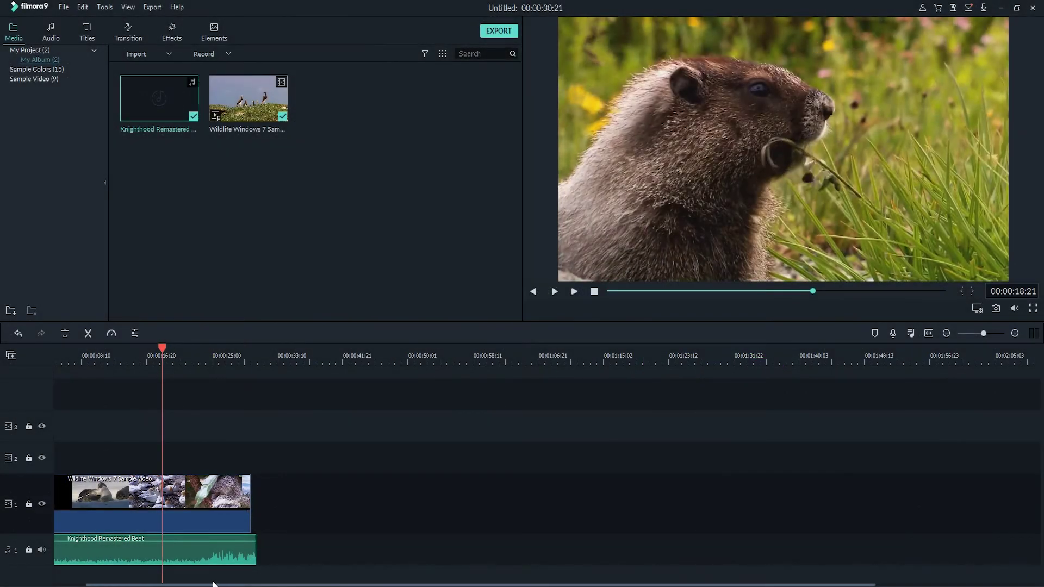
# - Split the Knighthood music at the playhead, delete the first piece, and extend the remainder under the video
pyautogui.click(174, 553)
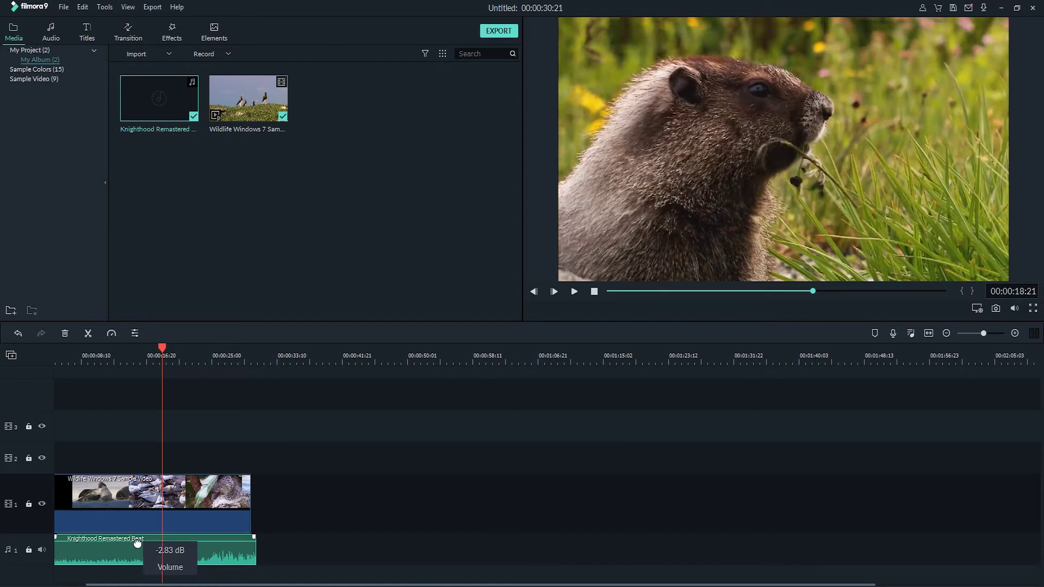
pyautogui.click(89, 336)
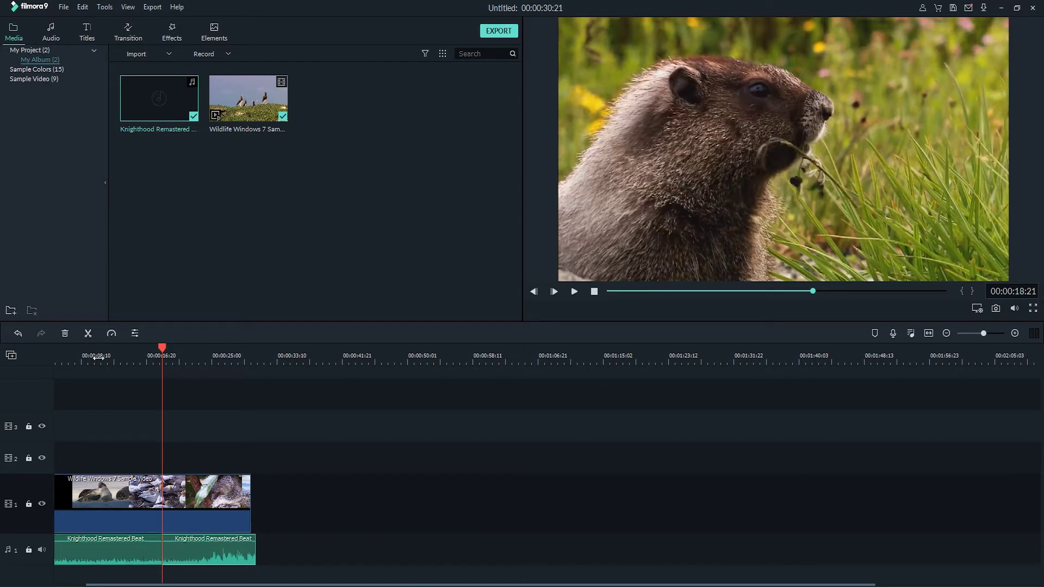
pyautogui.moveTo(180, 539); pyautogui.dragTo(255, 540)
pyautogui.click(139, 540)
pyautogui.press('Delete')
pyautogui.click(574, 291)
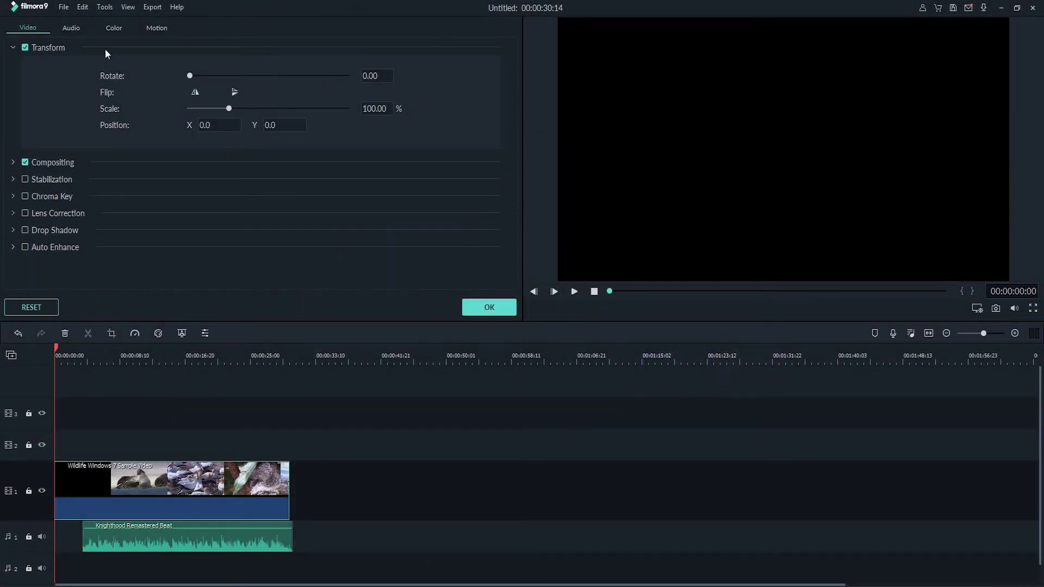
# - Adjust the Wildlife clip's volume, then detach its audio onto Audio 3 and delete it
pyautogui.click(71, 30)
pyautogui.moveTo(38, 228); pyautogui.dragTo(57, 138)
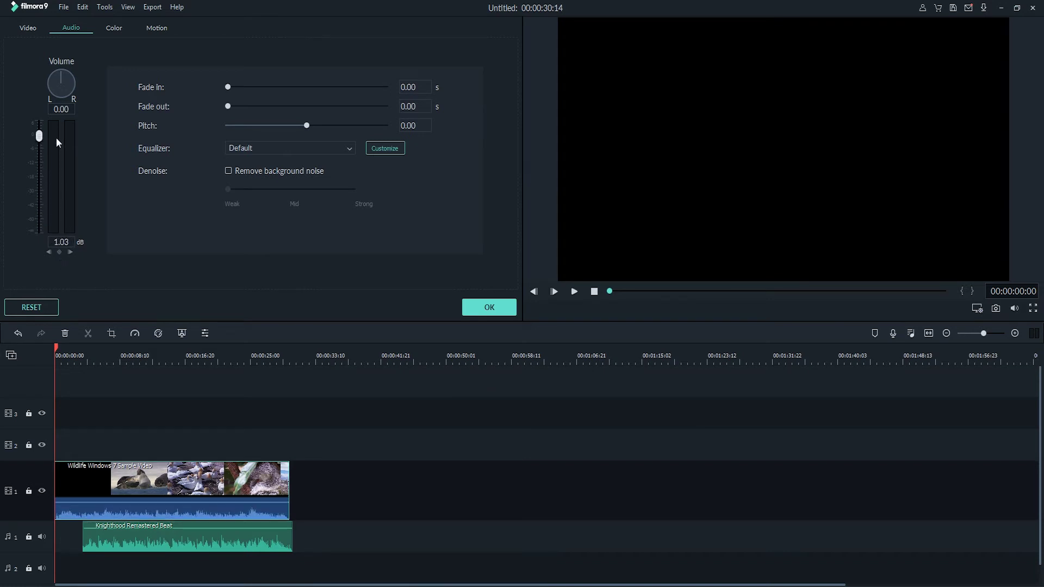
pyautogui.rightClick(132, 502)
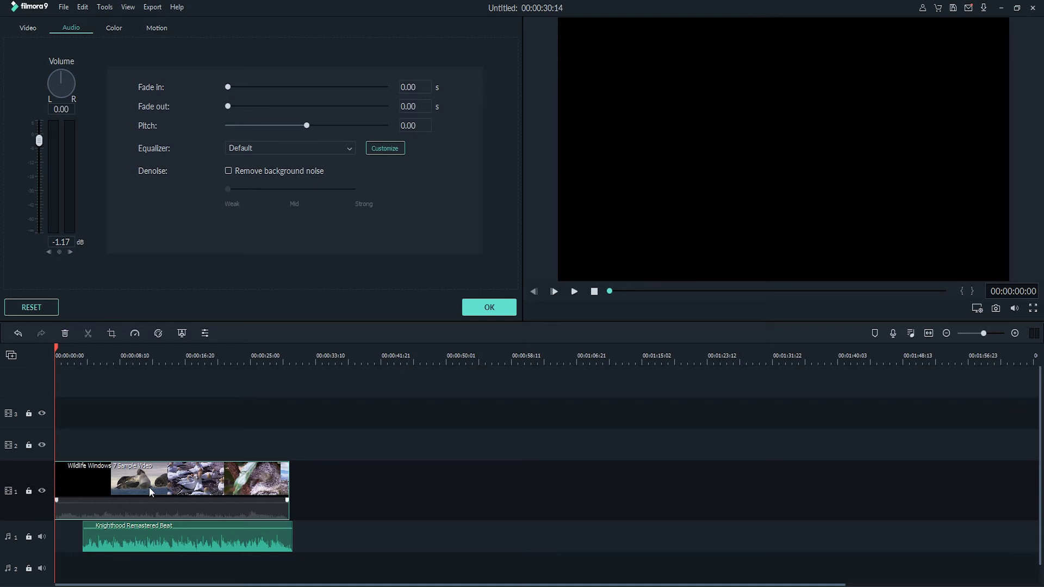
pyautogui.rightClick(149, 487)
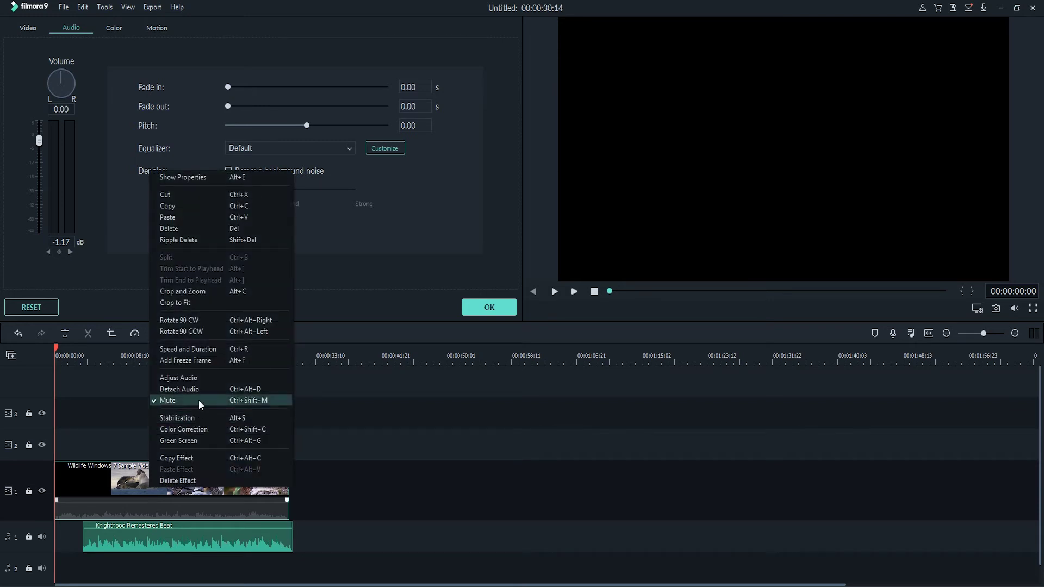
pyautogui.click(176, 388)
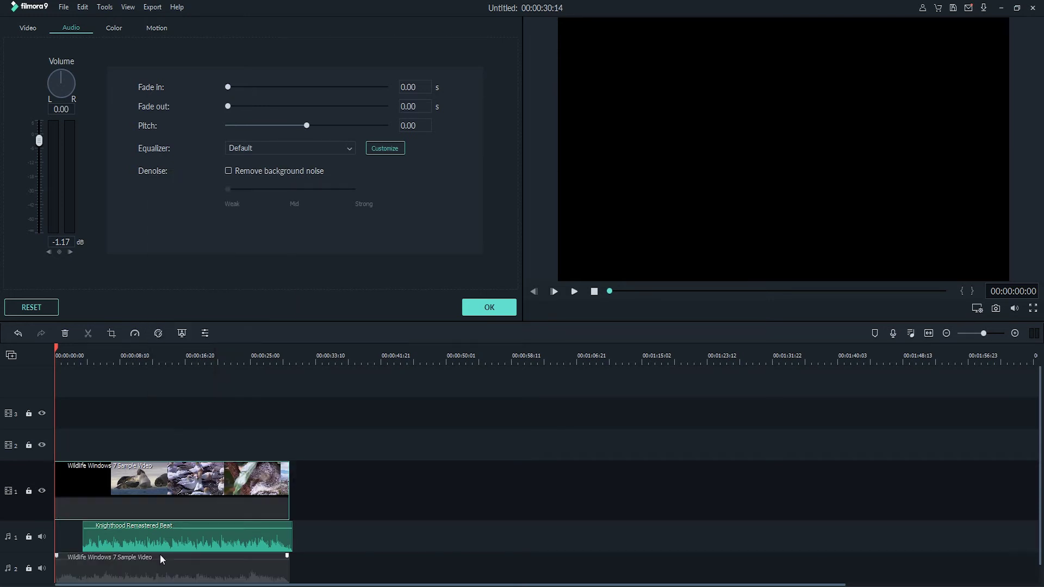
pyautogui.moveTo(160, 554); pyautogui.dragTo(321, 534)
pyautogui.press('Delete')
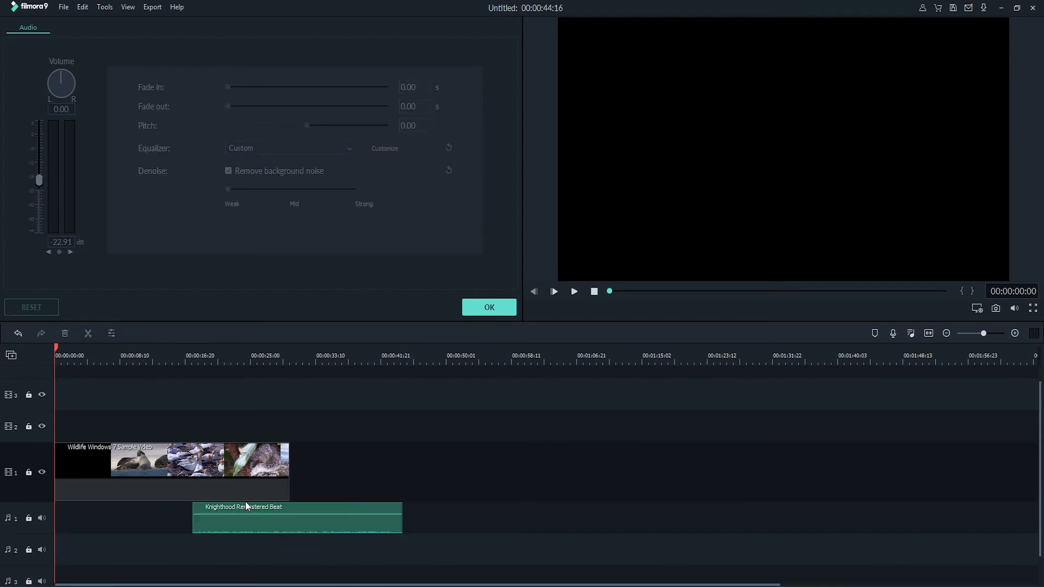
# - Move the Knighthood music to the timeline start and trim its end to match the video's 30-second end
pyautogui.moveTo(246, 523); pyautogui.dragTo(90, 521)
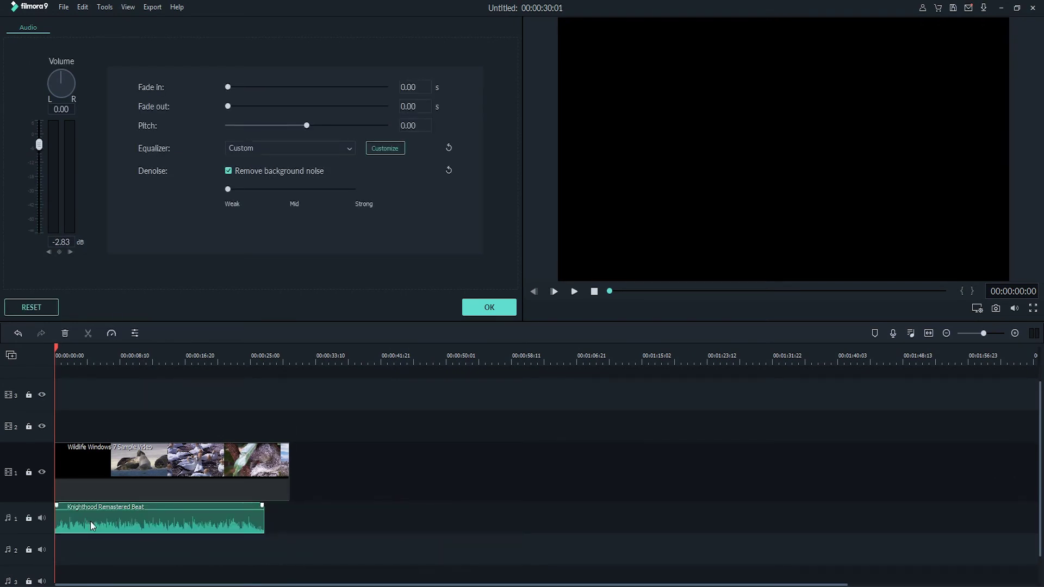
pyautogui.moveTo(264, 511); pyautogui.dragTo(289, 511)
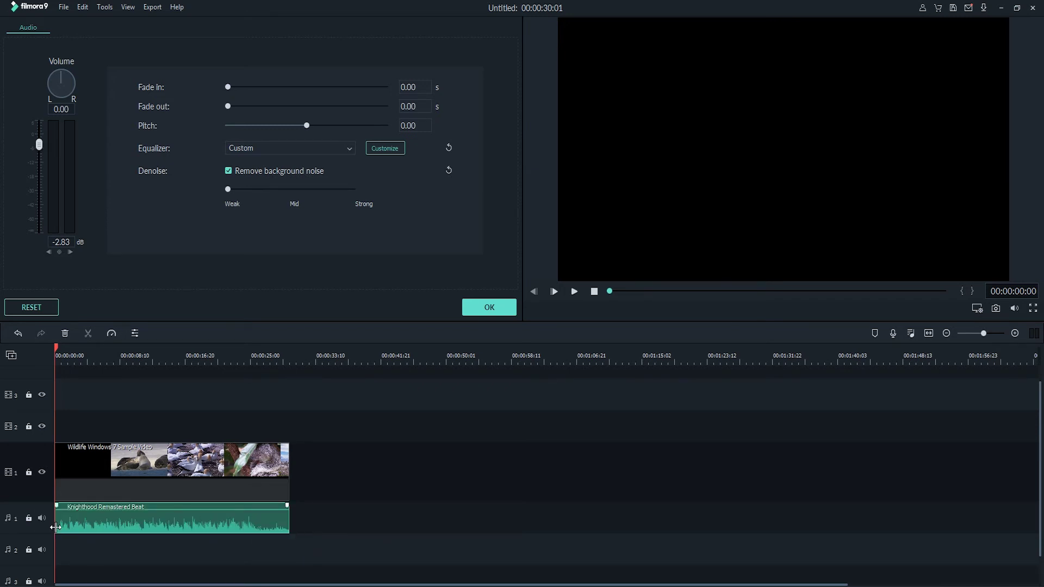
pyautogui.moveTo(56, 527); pyautogui.dragTo(80, 526)
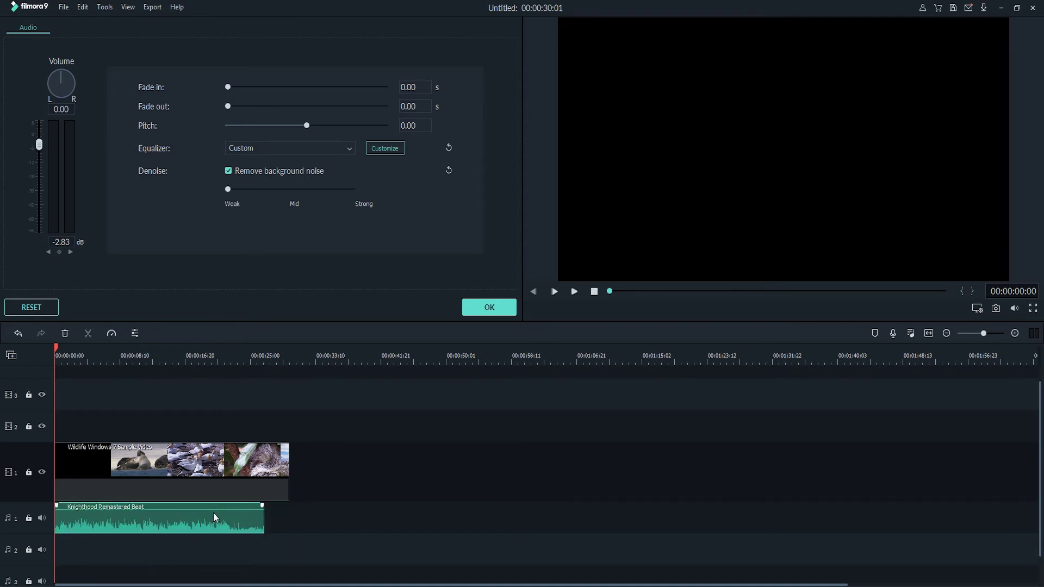
pyautogui.moveTo(265, 526); pyautogui.dragTo(288, 527)
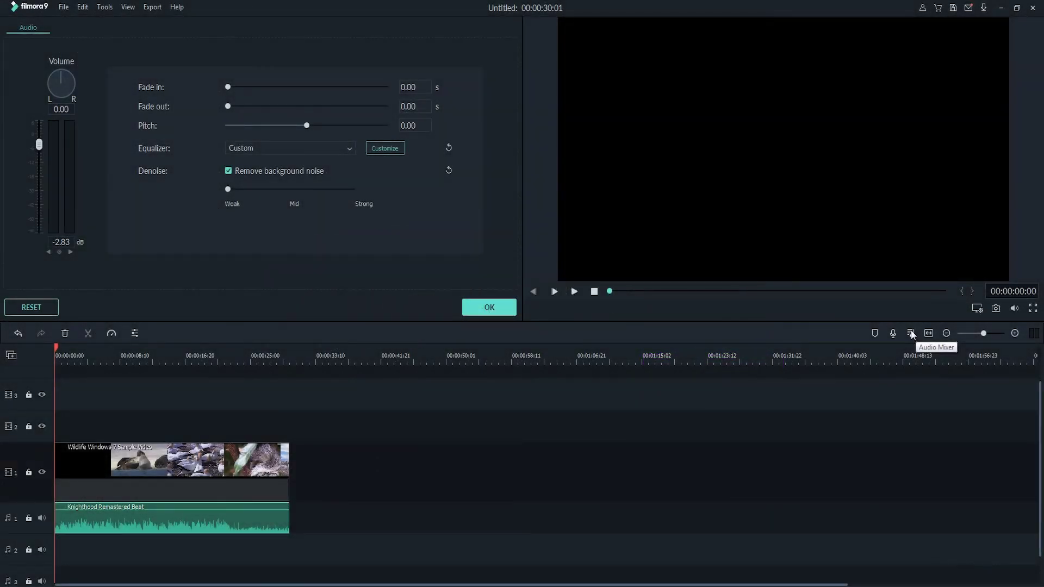
# - Open the Audio Mixer and try Surround panning while playing the mix
pyautogui.click(911, 332)
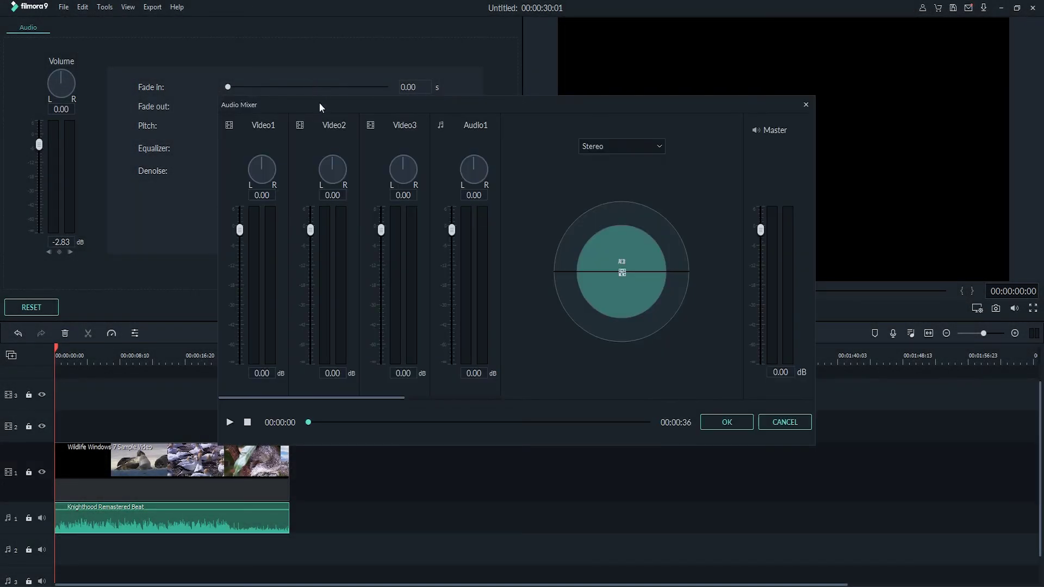
pyautogui.moveTo(318, 103); pyautogui.dragTo(383, 87)
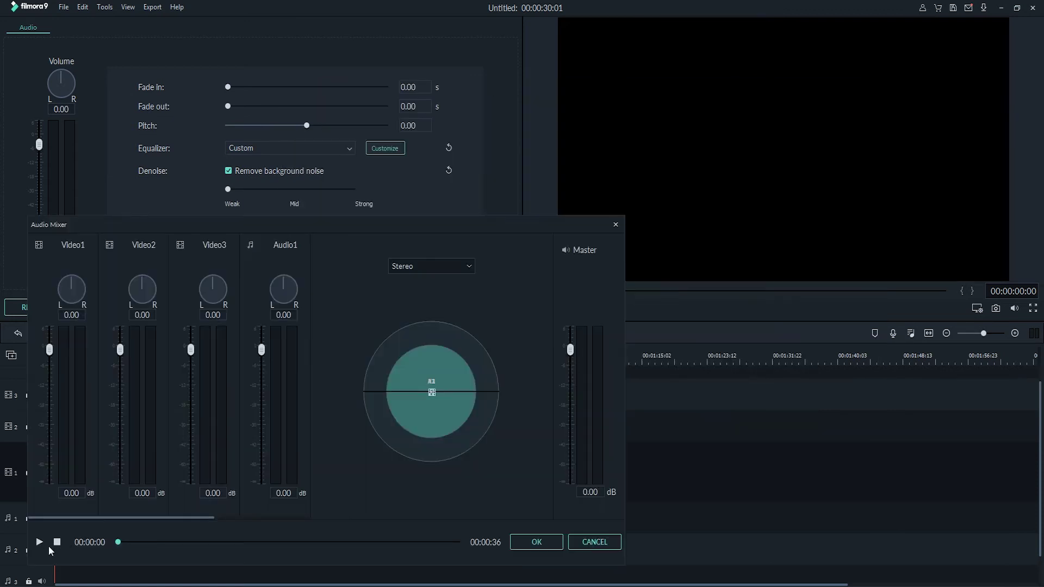
pyautogui.click(41, 542)
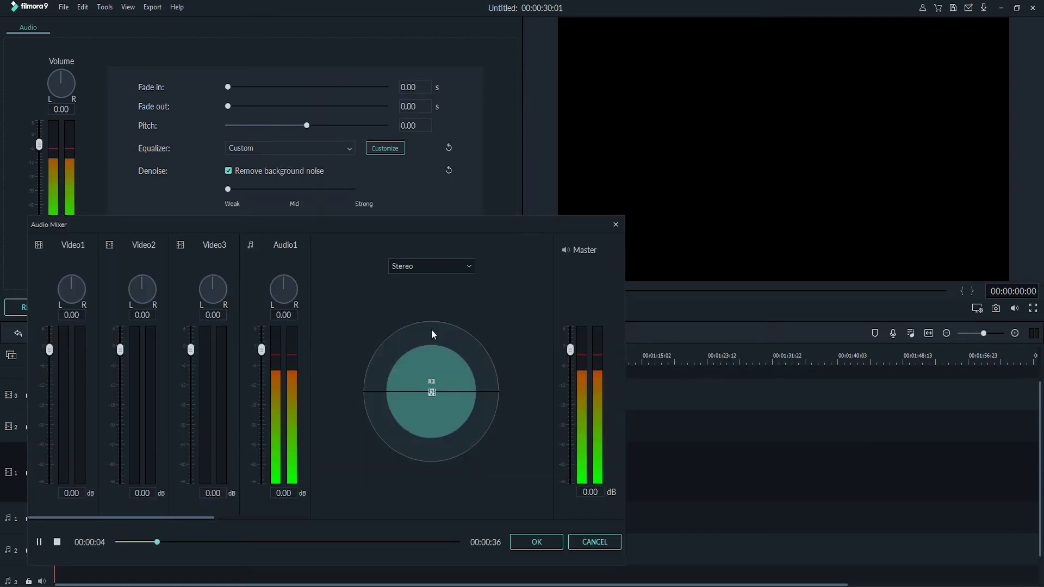
pyautogui.click(423, 266)
pyautogui.click(410, 291)
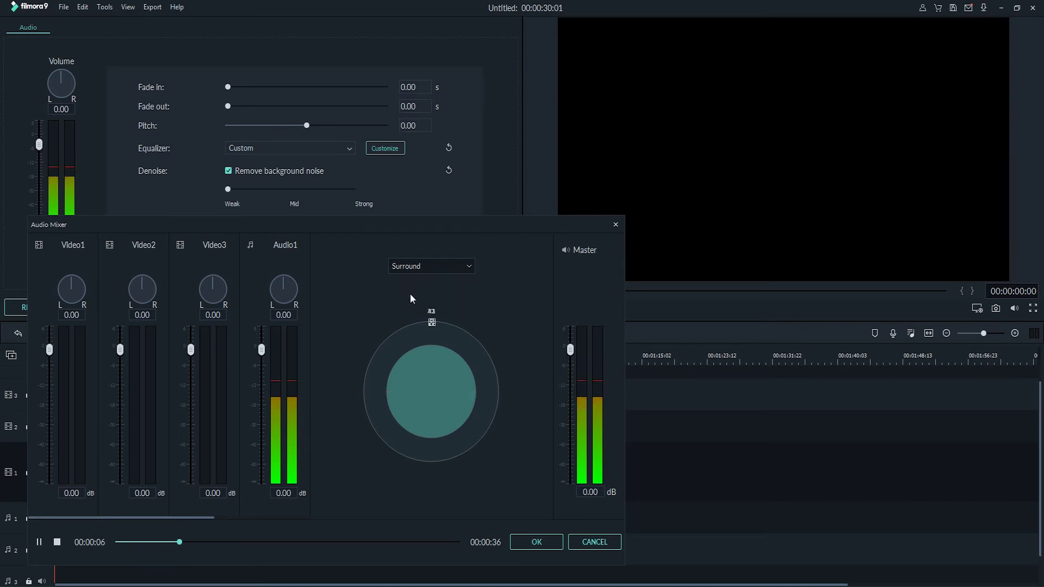
pyautogui.moveTo(433, 322)
pyautogui.mouseDown()
pyautogui.moveTo(376, 370)
pyautogui.moveTo(480, 342)
pyautogui.moveTo(350, 350)
pyautogui.mouseUp()
pyautogui.moveTo(431, 321); pyautogui.dragTo(532, 434)
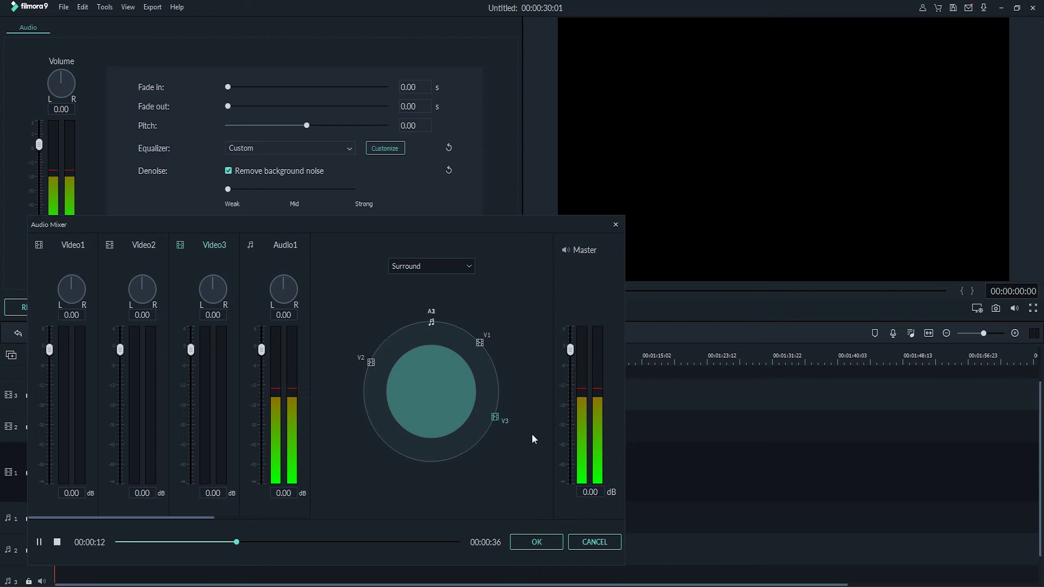
# - Switch the mixer to Stereo, pan the video tracks and Audio1 music, then close it
pyautogui.click(438, 266)
pyautogui.click(439, 277)
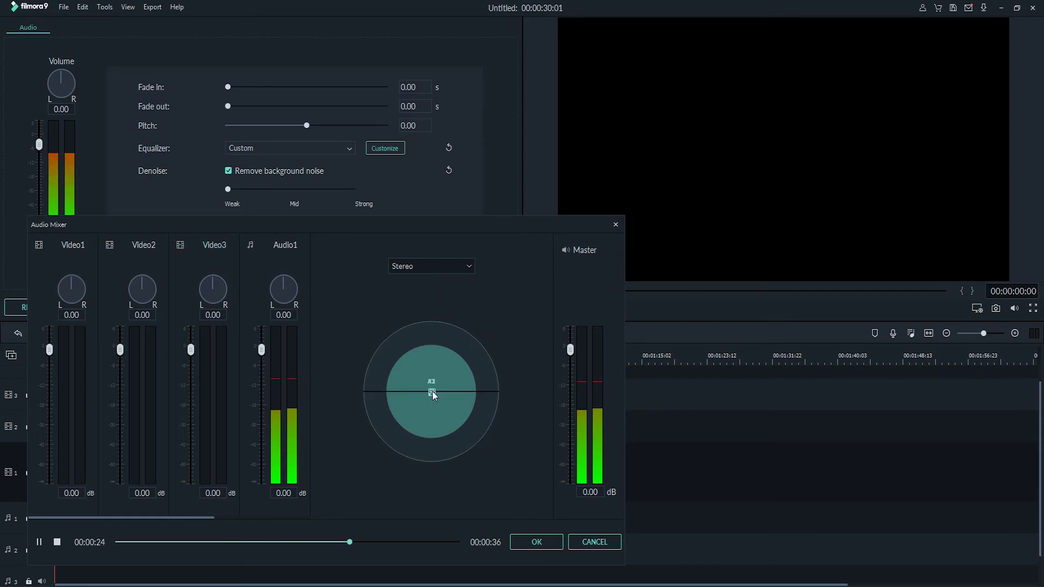
pyautogui.moveTo(433, 390); pyautogui.dragTo(364, 392)
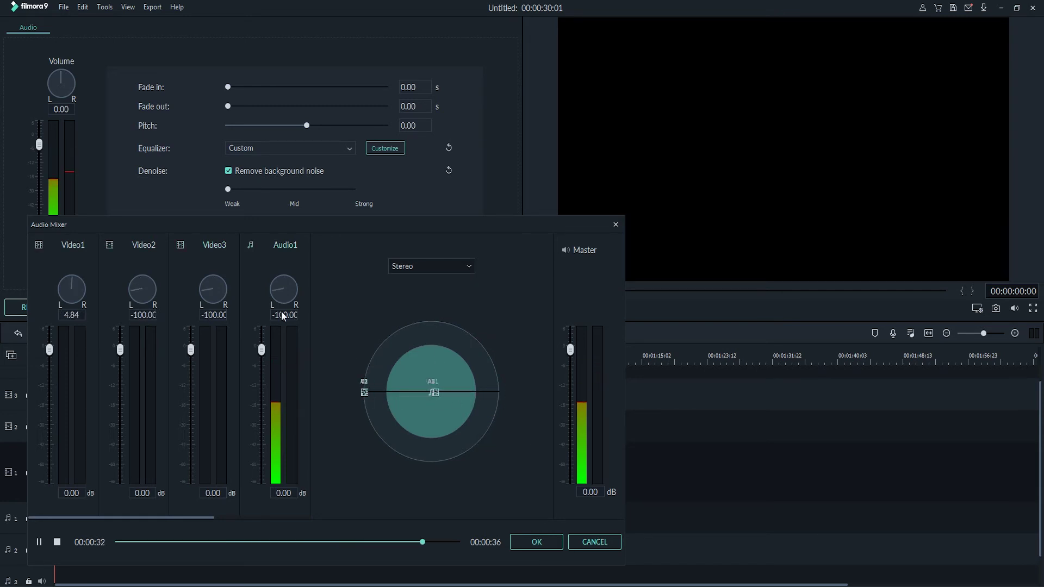
pyautogui.moveTo(281, 285); pyautogui.dragTo(278, 272)
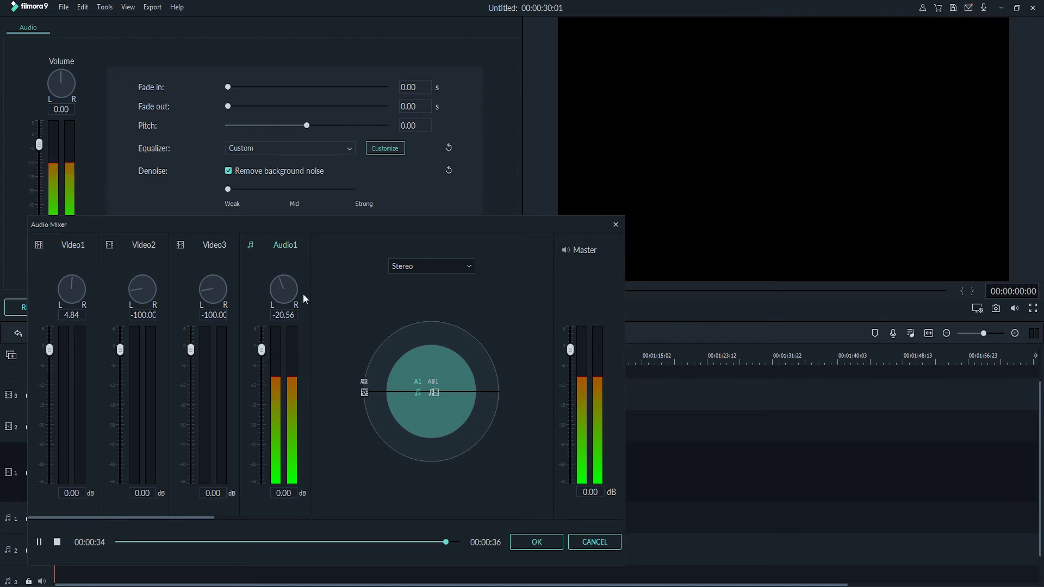
pyautogui.moveTo(364, 392)
pyautogui.mouseDown()
pyautogui.moveTo(433, 381)
pyautogui.moveTo(387, 396)
pyautogui.moveTo(511, 412)
pyautogui.moveTo(335, 402)
pyautogui.mouseUp()
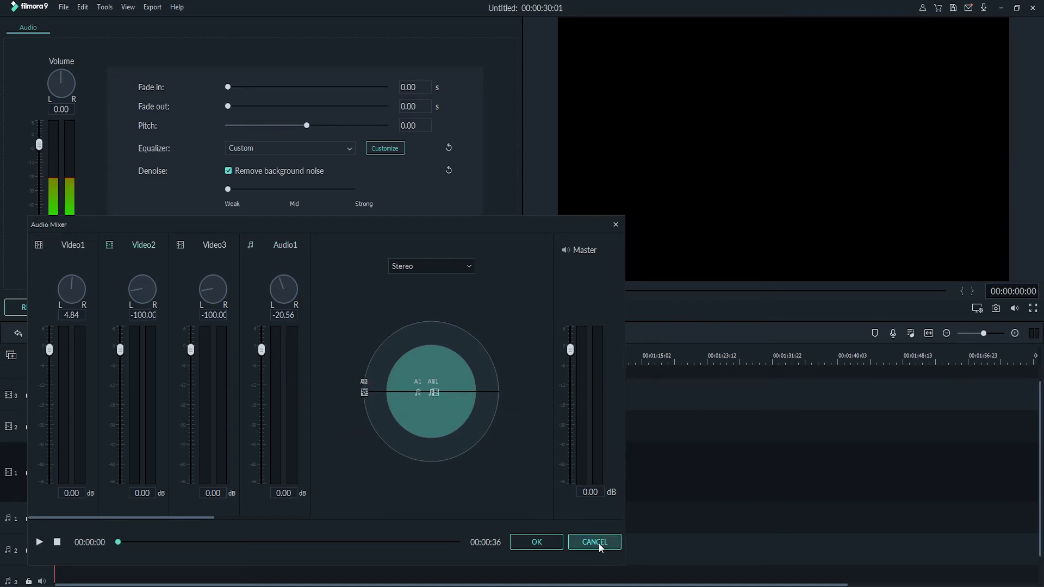
pyautogui.moveTo(426, 392); pyautogui.dragTo(379, 399)
pyautogui.click(546, 546)
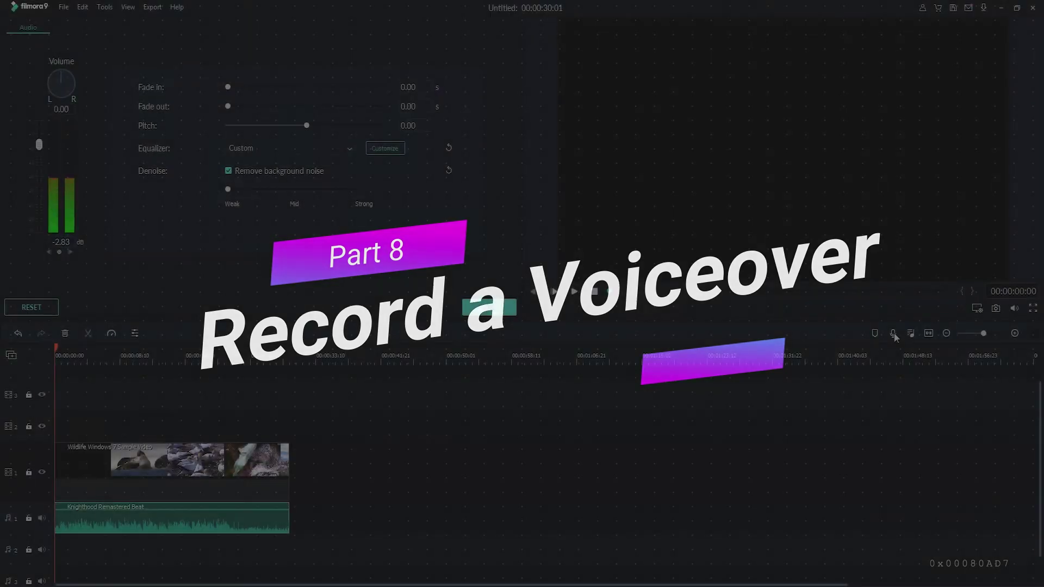
# - Open the voiceover recorder and select the Yeti Stereo Microphone as the recording device
pyautogui.click(894, 333)
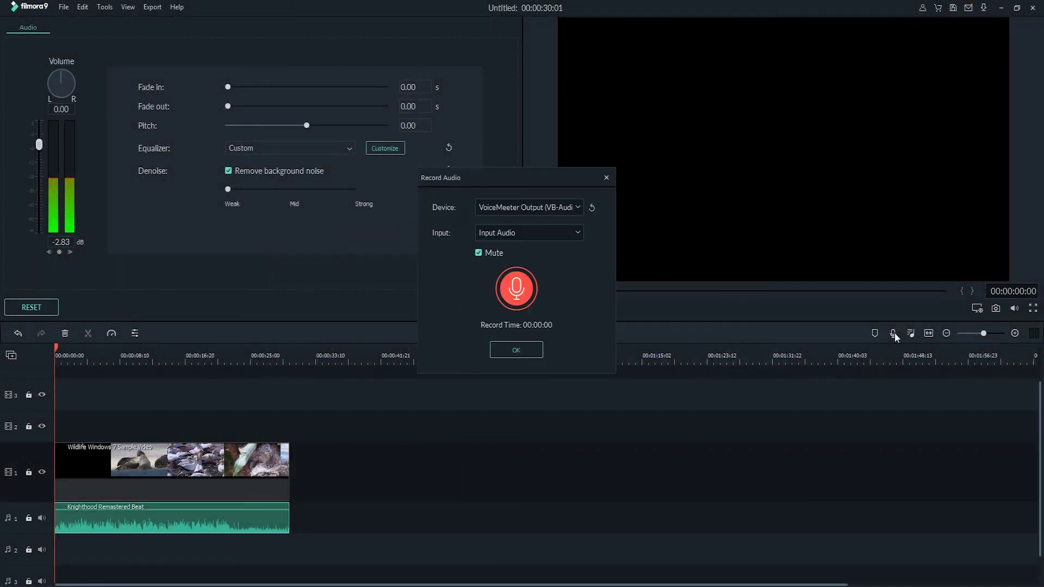
pyautogui.click(536, 207)
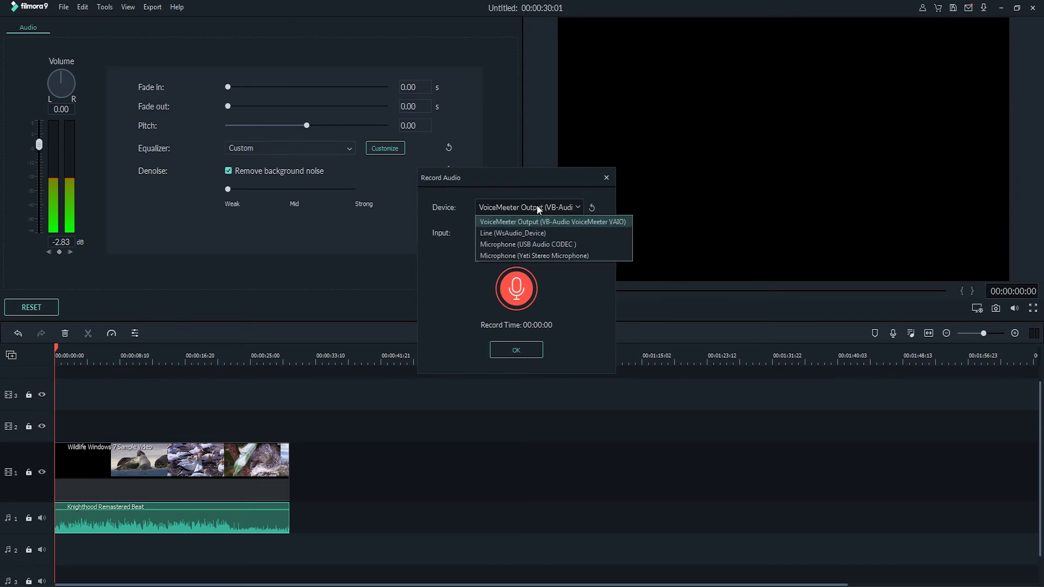
pyautogui.click(505, 255)
pyautogui.click(523, 234)
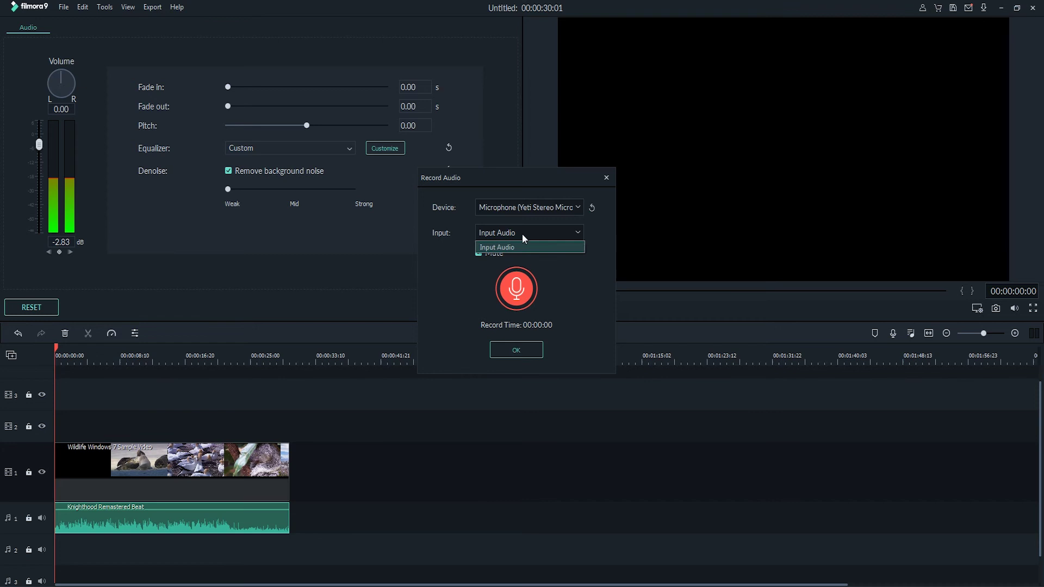
pyautogui.click(517, 243)
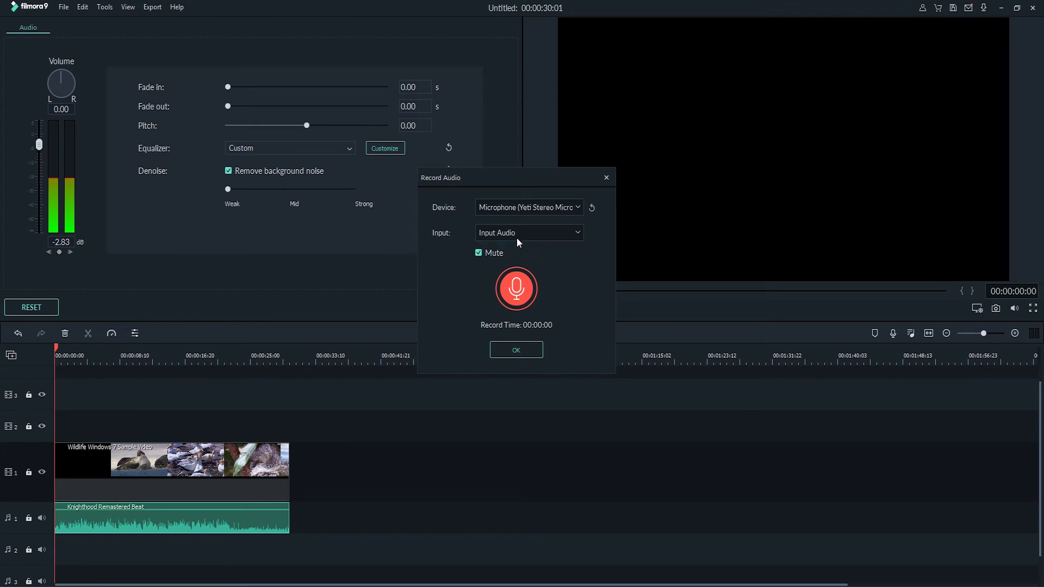
# - Record about 10 seconds of voiceover onto audio track 2 at the project start
pyautogui.click(517, 290)
pyautogui.moveTo(540, 175); pyautogui.dragTo(414, 145)
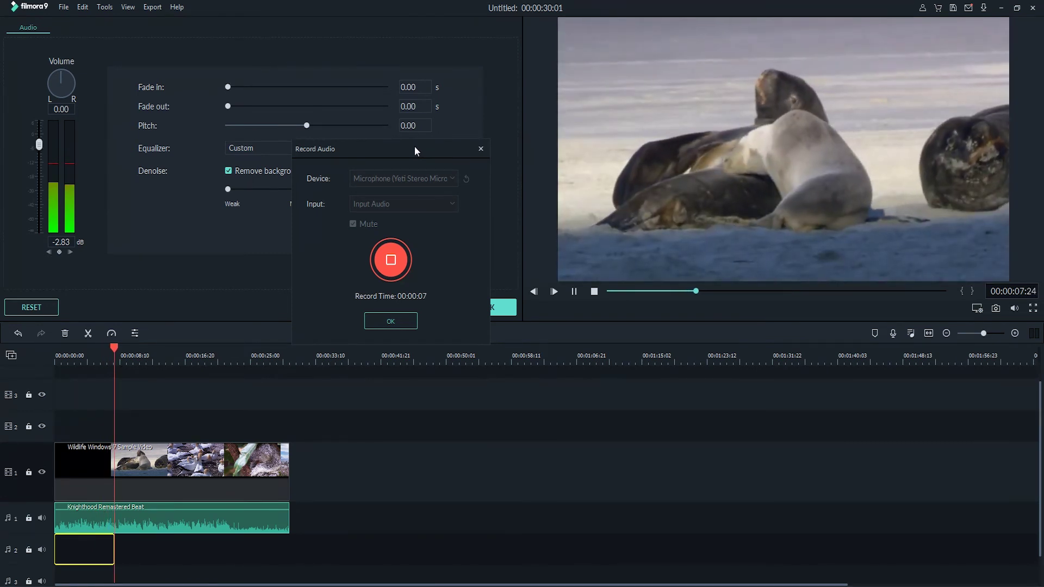
pyautogui.click(390, 259)
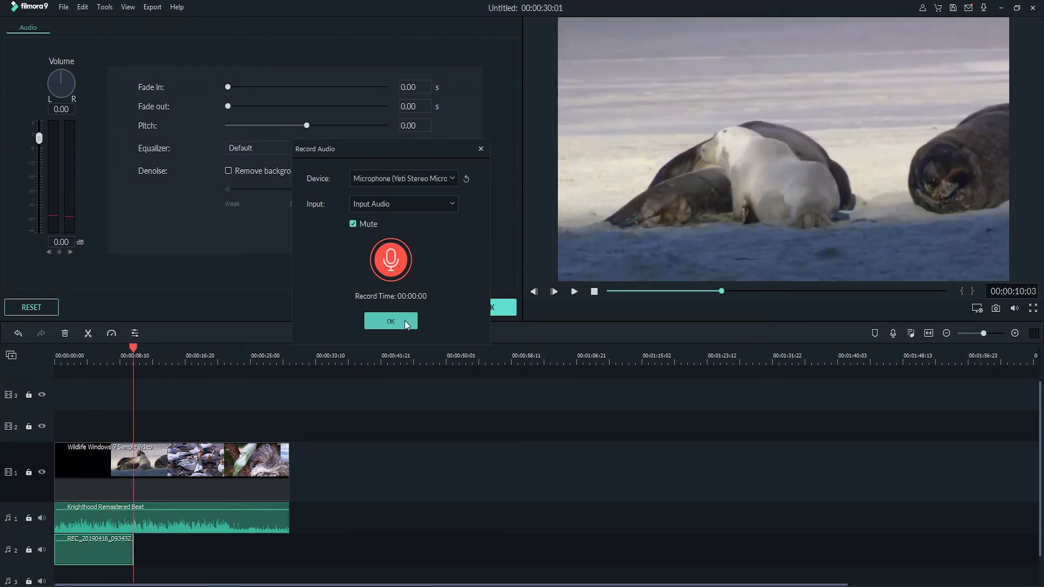
pyautogui.click(403, 325)
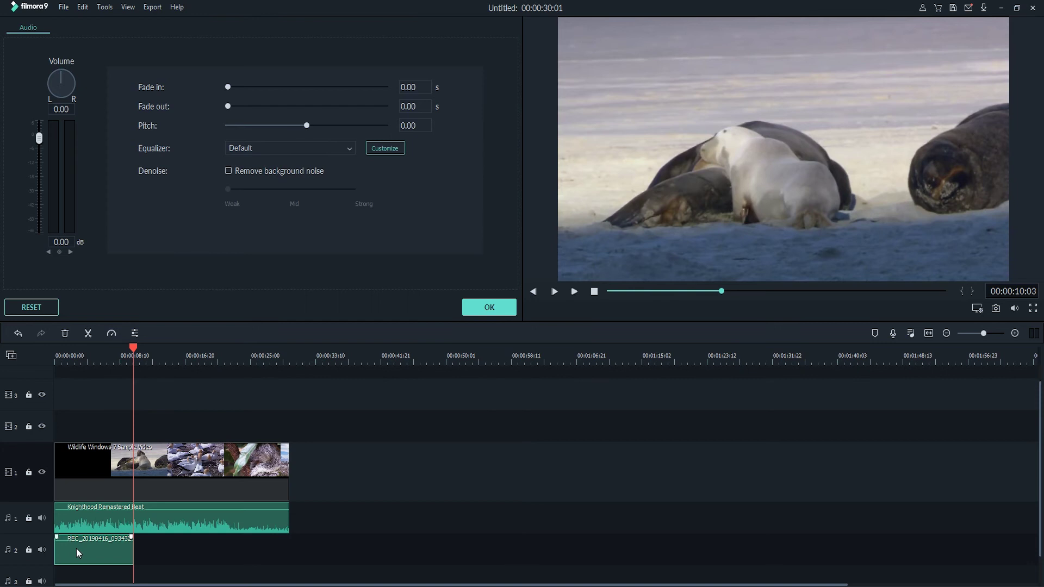
pyautogui.hotkey('ctrl', '-')
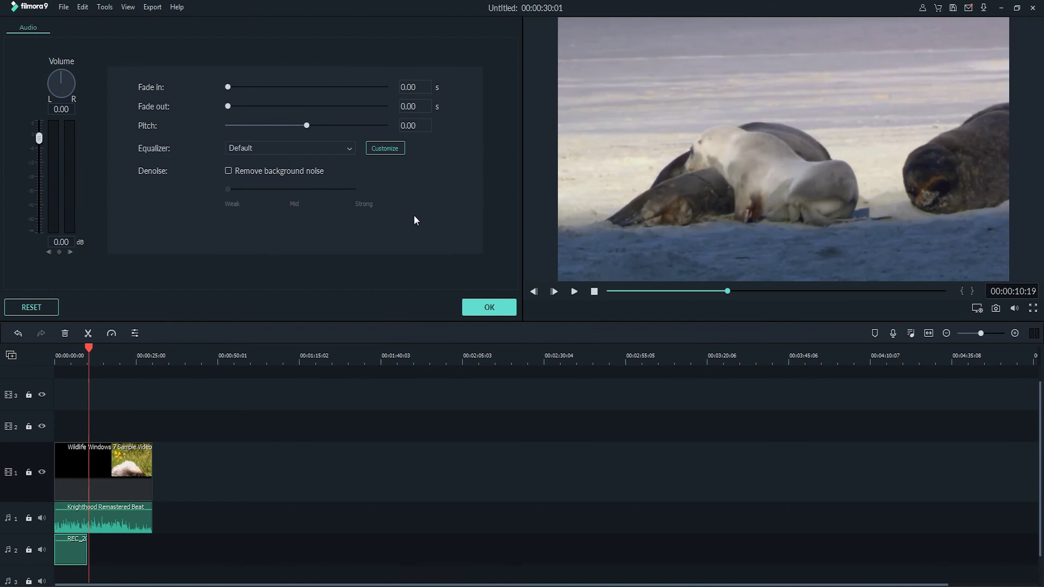
# - Delete the Knighthood Remastered Beat music clip from the timeline
pyautogui.click(487, 304)
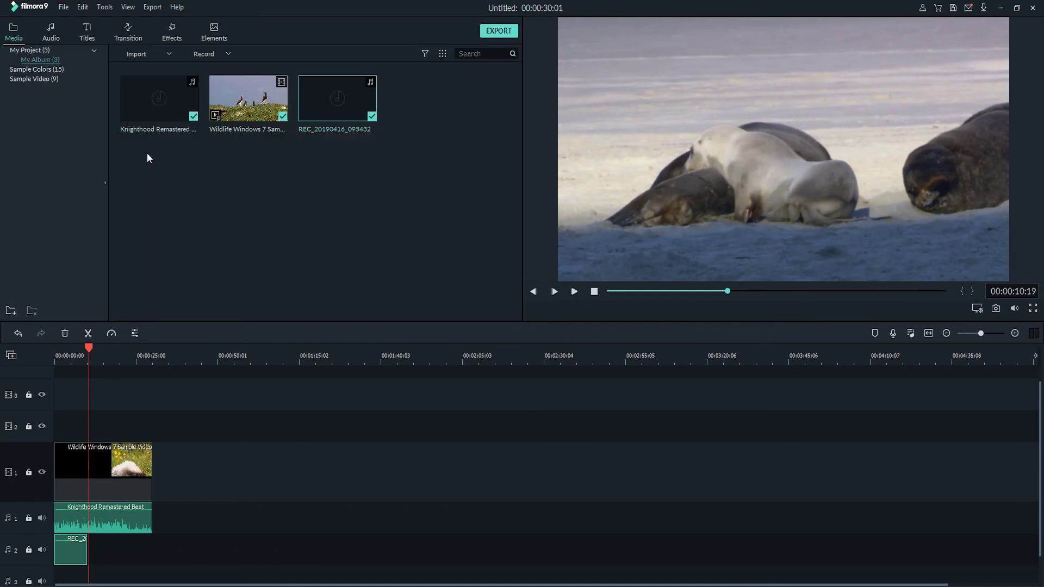
pyautogui.moveTo(161, 116)
pyautogui.click(146, 554)
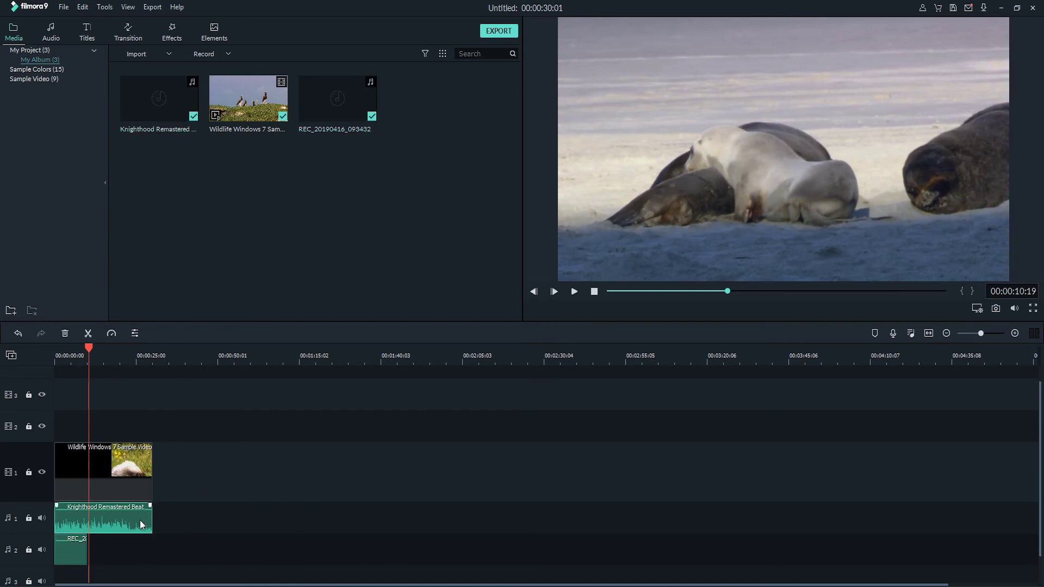
pyautogui.press('Delete')
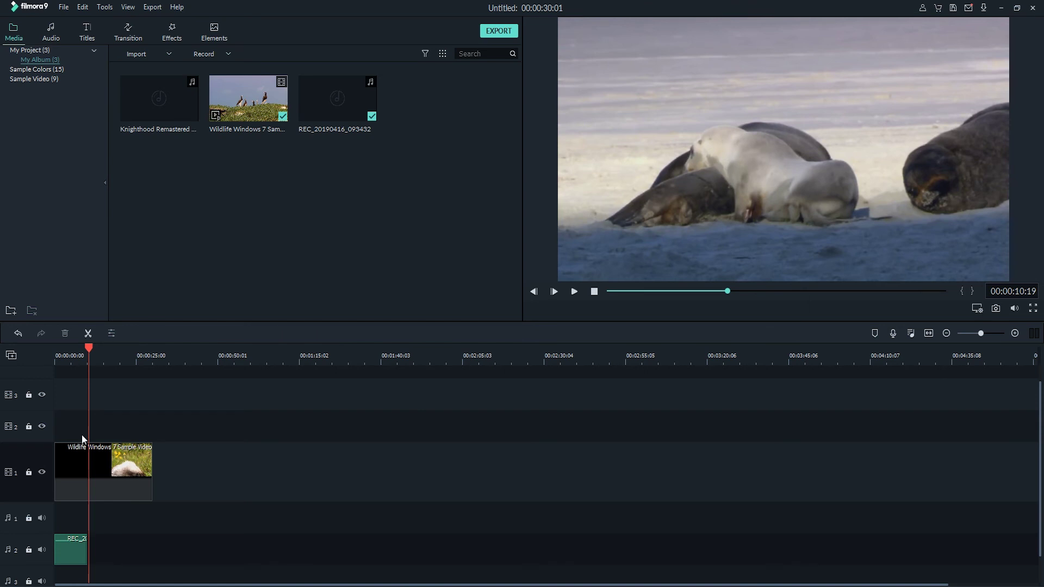
# - Import Tom Barclay - Alive onto audio track 1 and trim it to end with the video
pyautogui.click(135, 54)
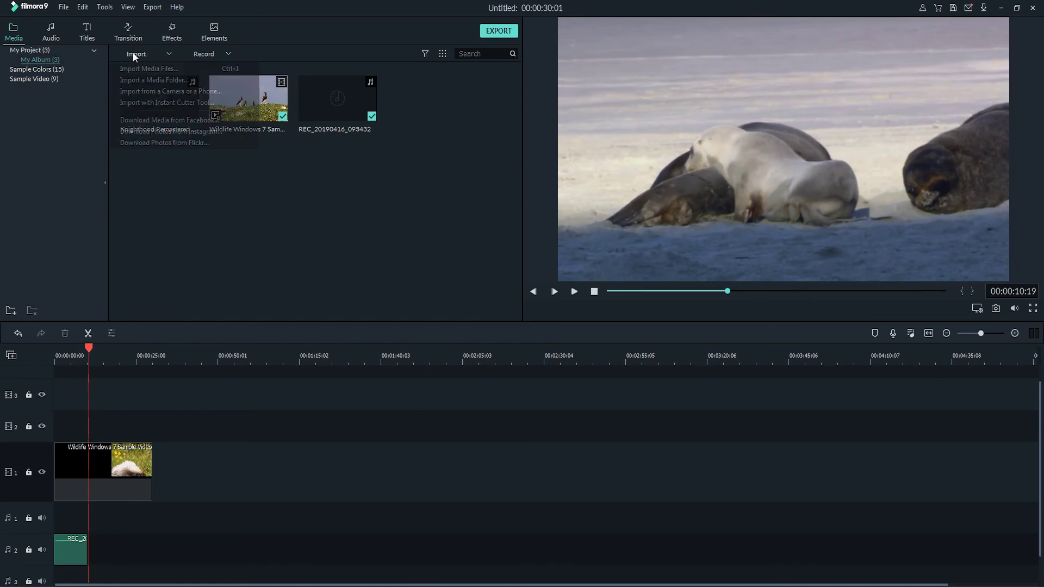
pyautogui.click(151, 67)
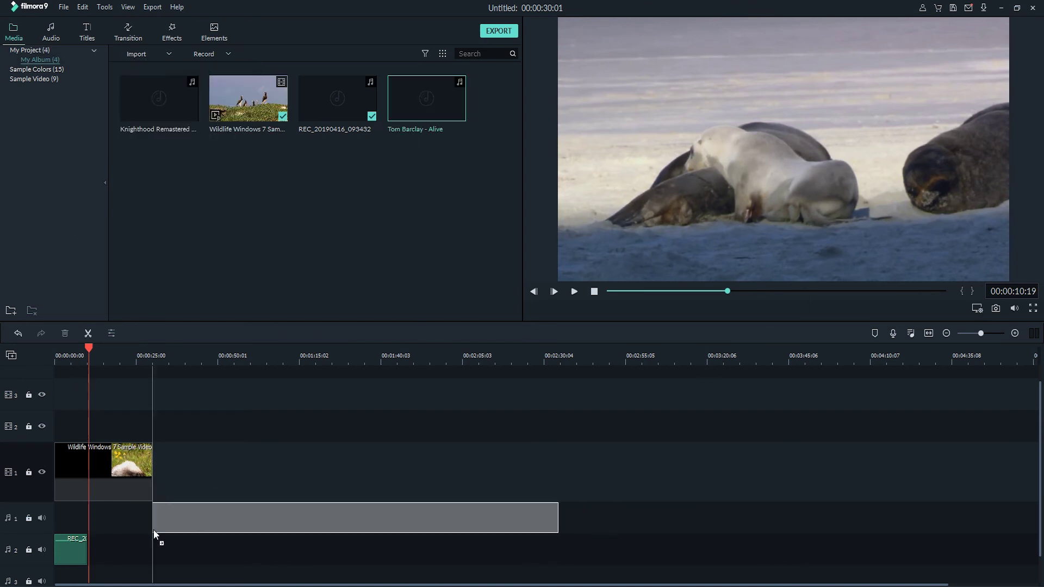
pyautogui.moveTo(433, 118); pyautogui.dragTo(31, 527)
pyautogui.moveTo(460, 512); pyautogui.dragTo(153, 511)
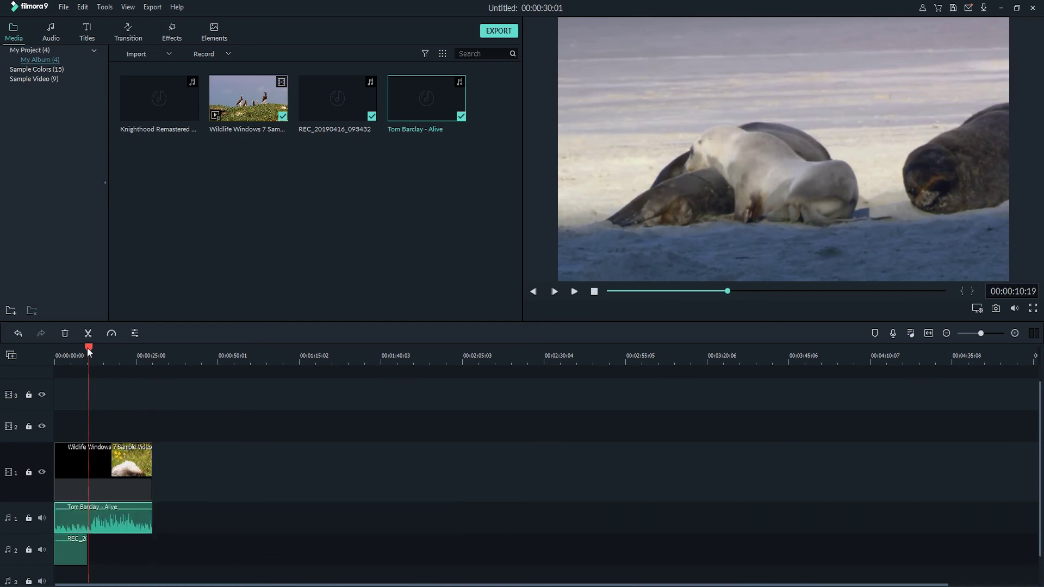
pyautogui.moveTo(88, 349); pyautogui.dragTo(35, 374)
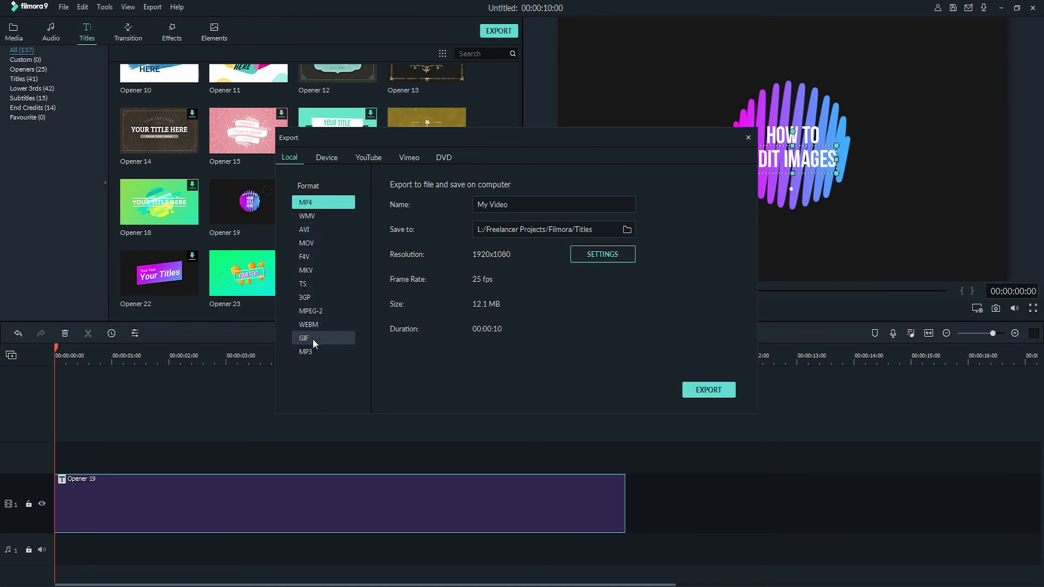
# - Name the local MP4 export 'Video' and review its Best-quality settings
pyautogui.press('Tab')
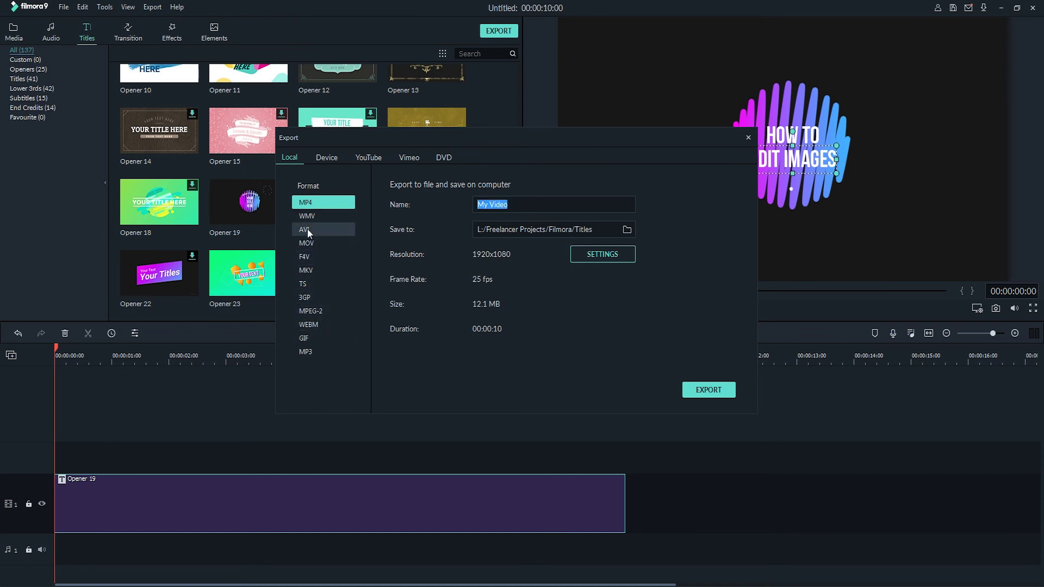
pyautogui.write('Video')
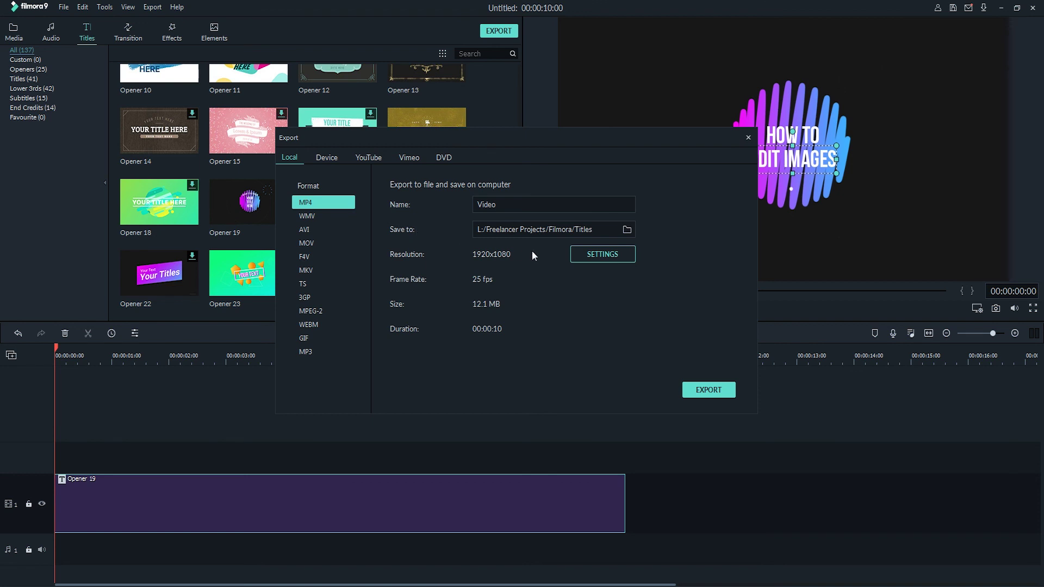
pyautogui.click(588, 257)
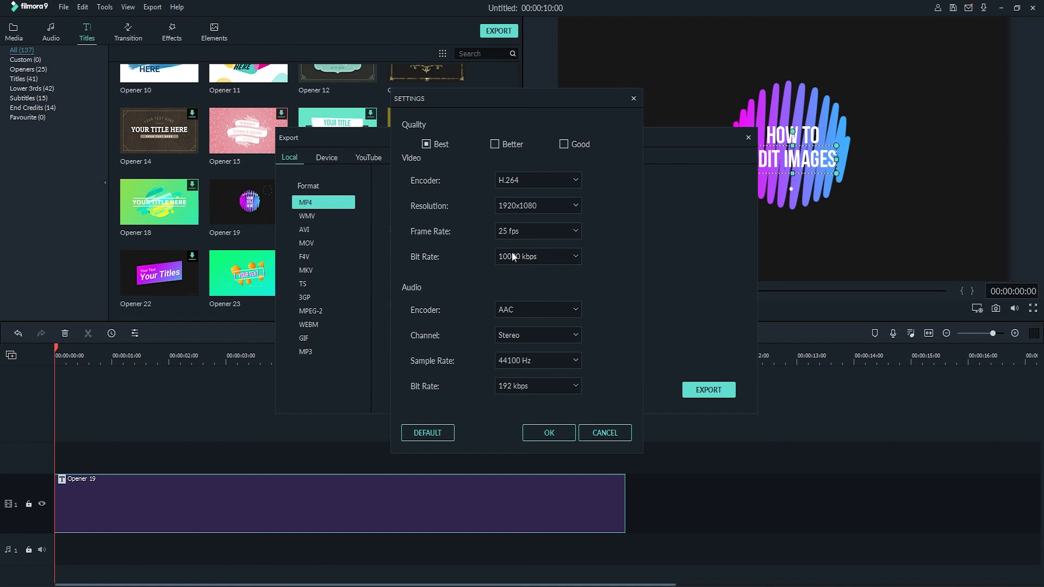
pyautogui.click(544, 433)
# - Browse the Device, YouTube and Vimeo export options, then return to Local
pyautogui.click(327, 162)
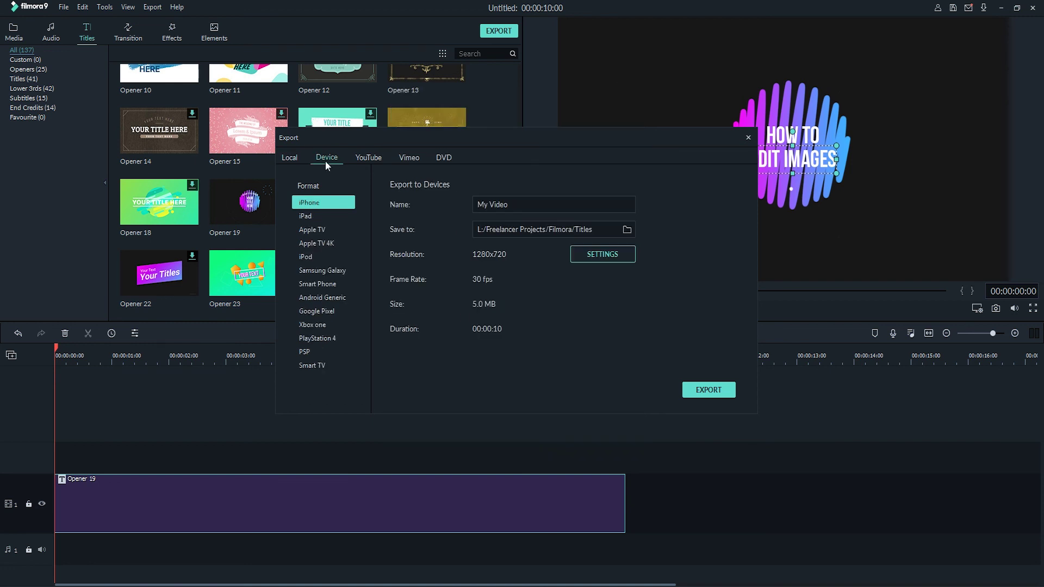
pyautogui.click(360, 158)
pyautogui.click(411, 159)
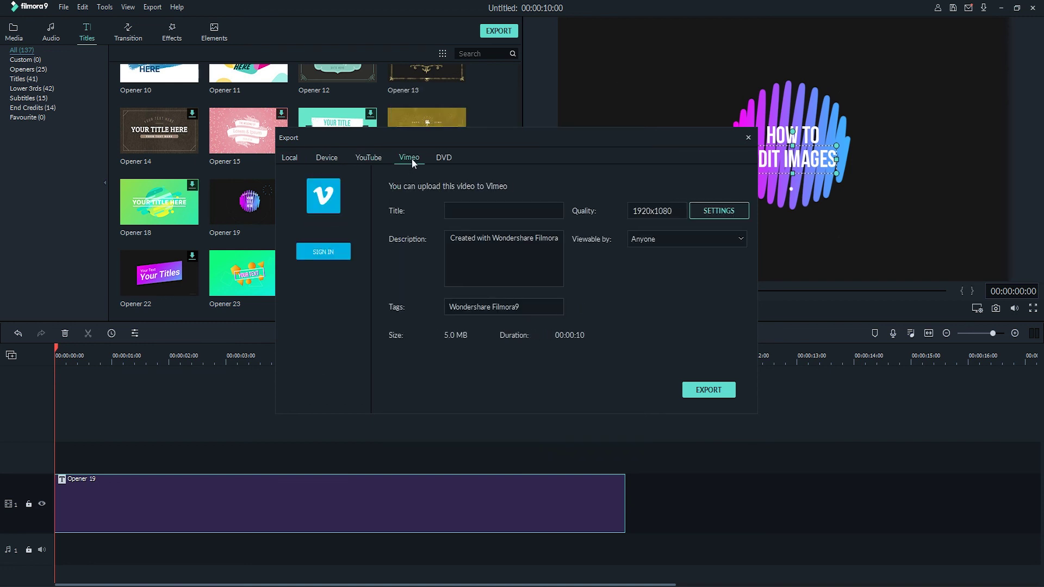
pyautogui.click(298, 158)
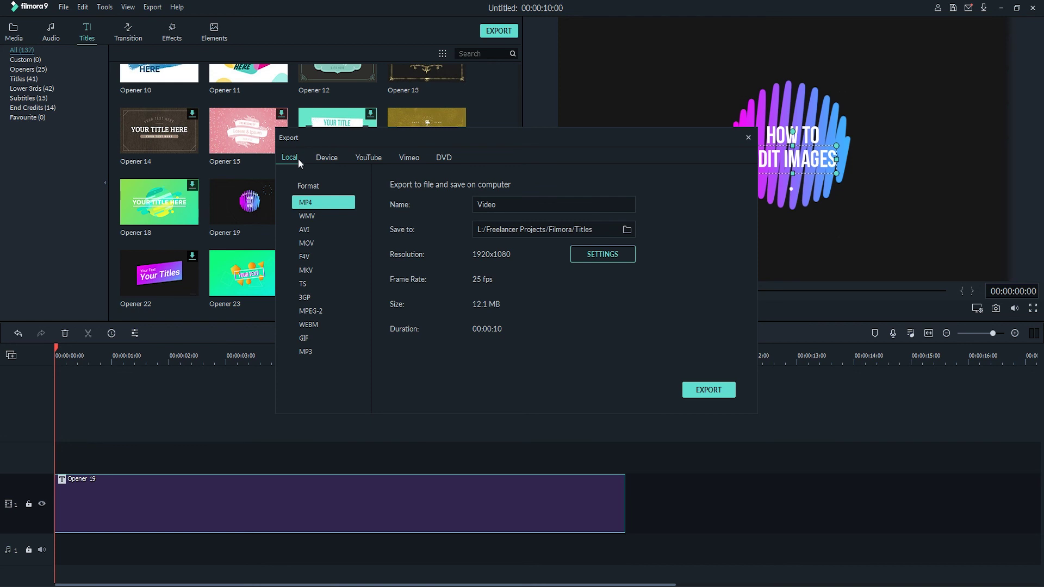
# - Start exporting the project as Video.mp4
pyautogui.click(699, 389)
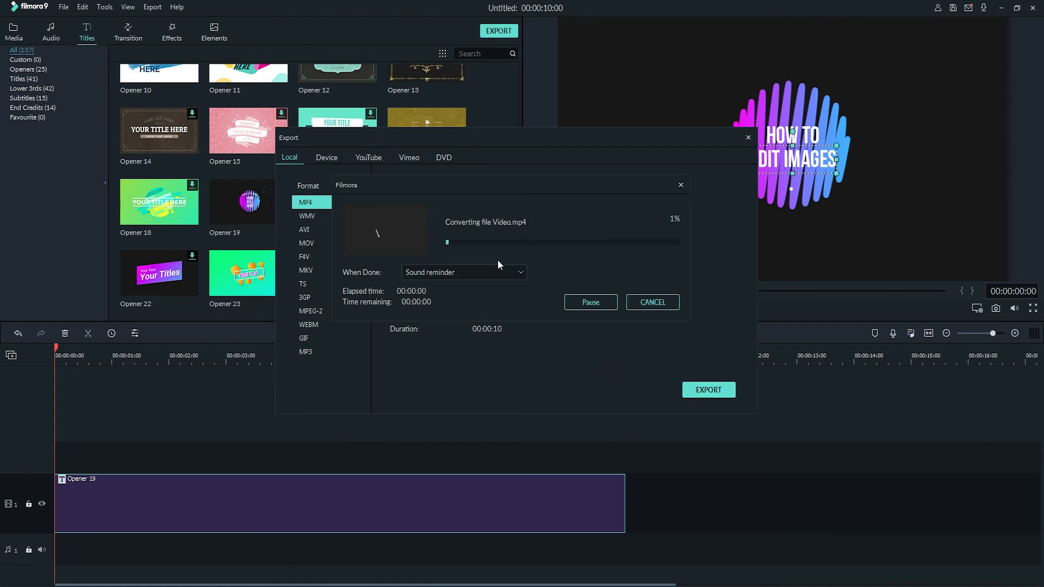